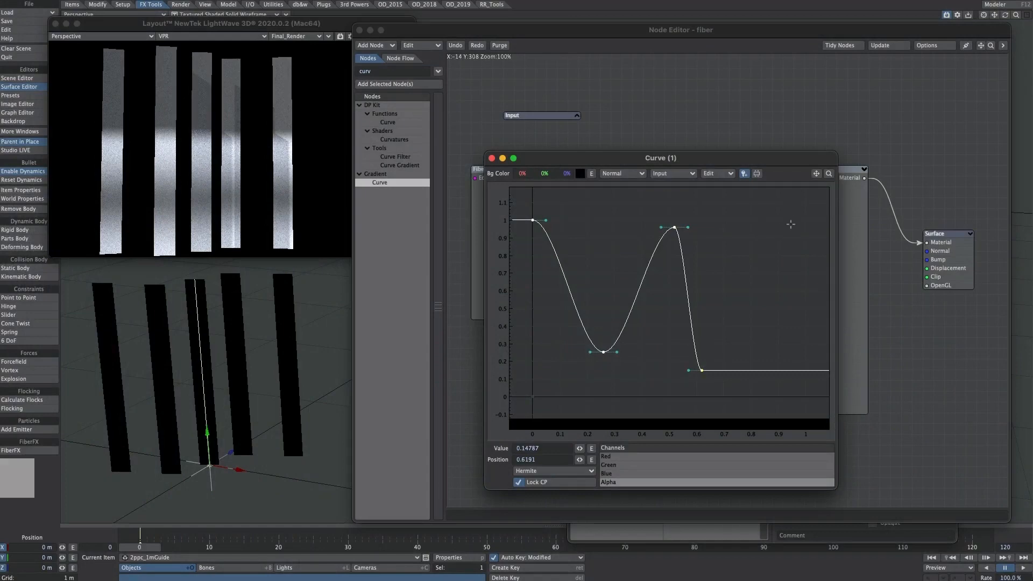
- Add a high key near position 0.95 on the Curve node's alpha curve
left_click(792, 225)
left_click_drag(890, 262, 838, 262)
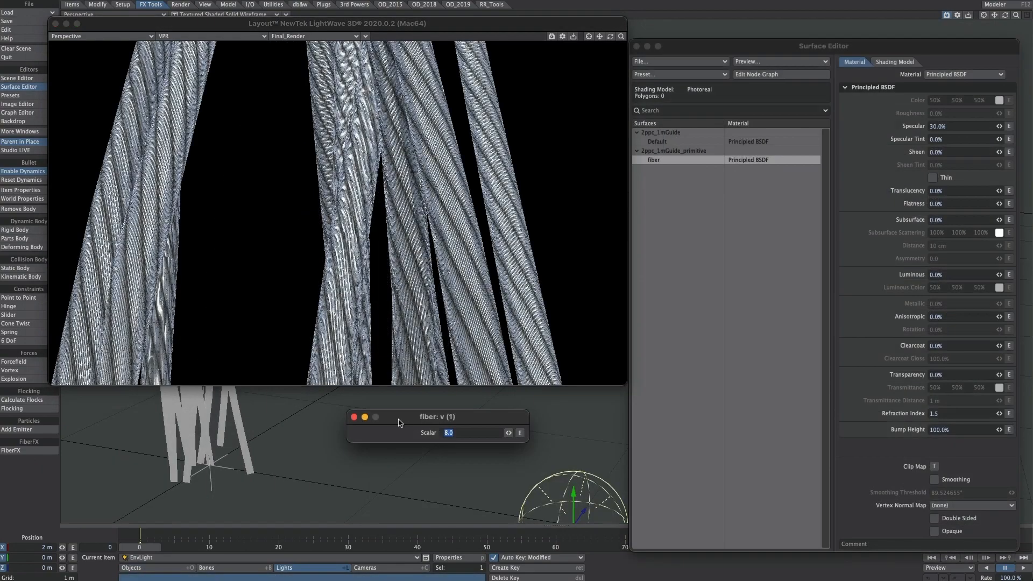
- Set the fiber surface's v scalar to 20
type("20")
key("Return")
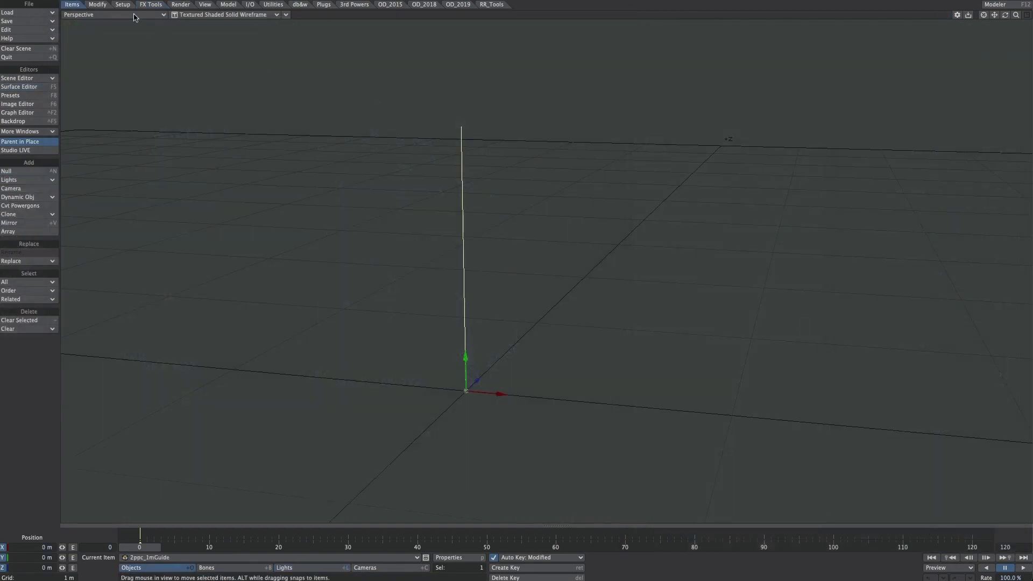
- Activate FiberFX on the 2ppc_1mGuide object
left_click(150, 4)
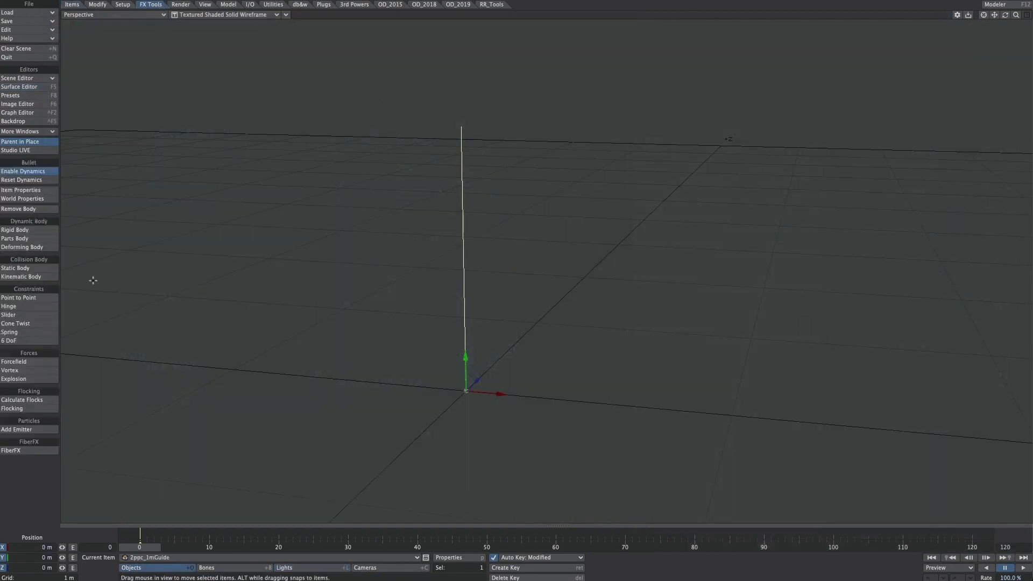
left_click(22, 450)
left_click(663, 190)
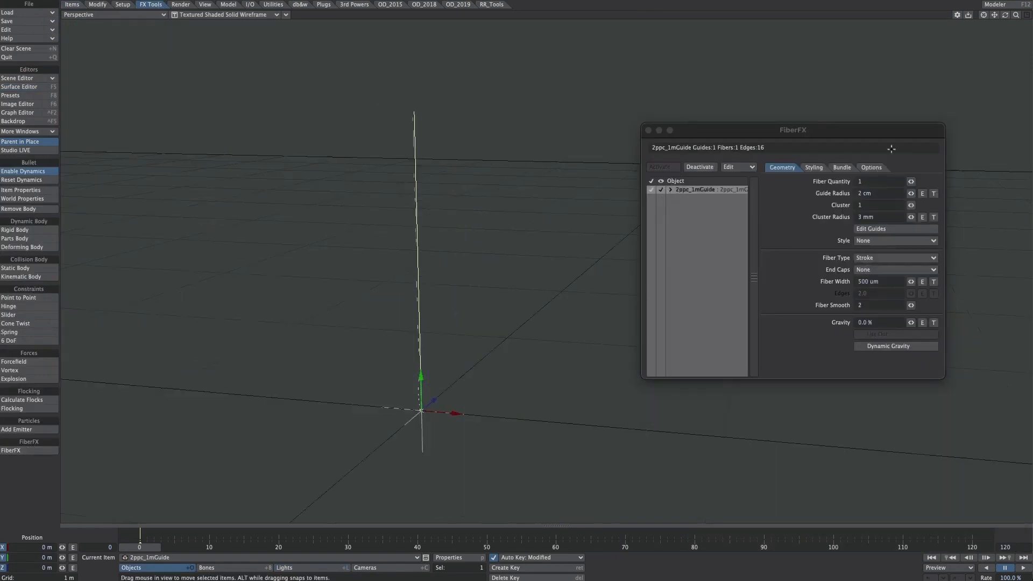
- Set the guide's fiber quantity to 5 and its guide radius to 30 cm
left_click(862, 180)
type("5")
key("Tab")
type("30 cm")
key("Tab")
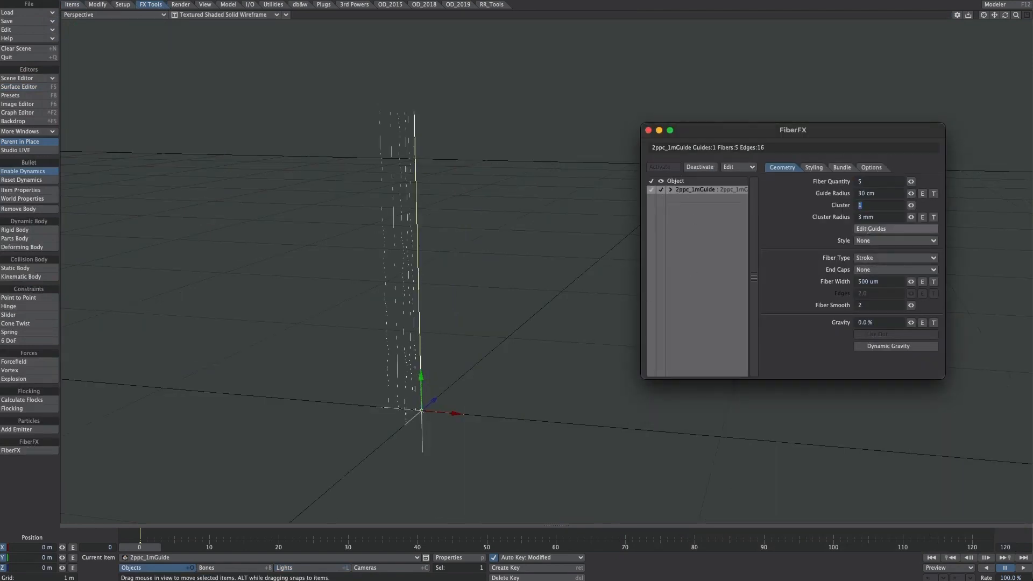
- Remove the kink from the fibers by setting Fiber Kink to 0% in the styling settings
left_click(819, 168)
left_click_drag(876, 180, 829, 191)
type("0")
key("Tab")
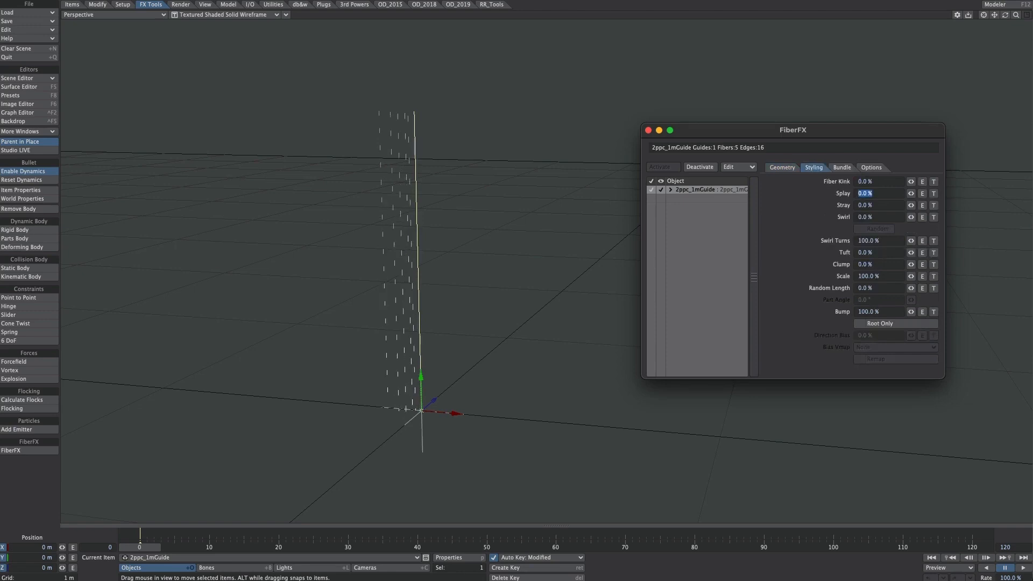
- Set the fiber width to 10 cm in the geometry settings
left_click(785, 168)
left_click_drag(878, 280, 829, 285)
type("10 cm")
key("Tab")
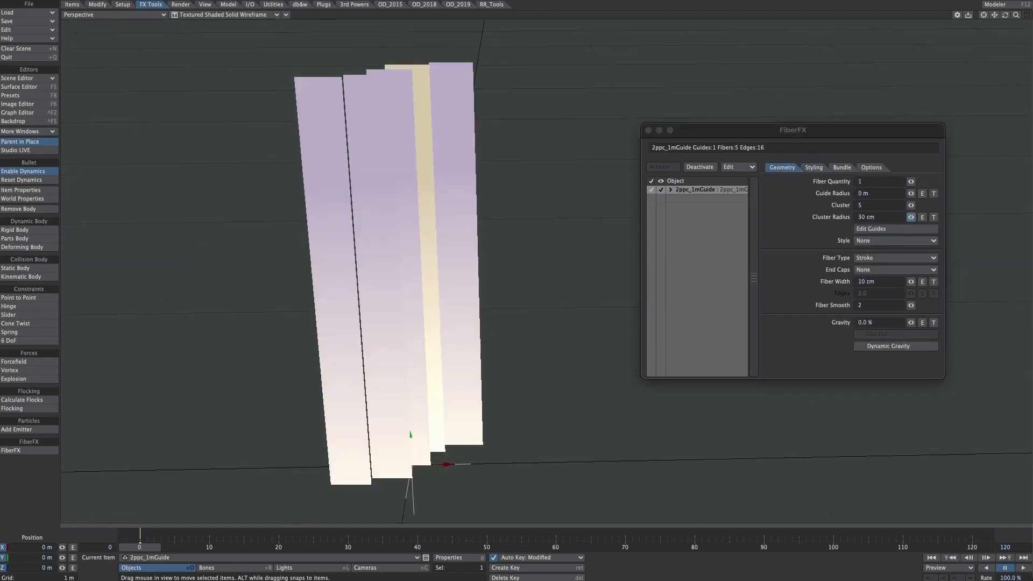
- Set the cluster radius to 80 cm to spread the five clustered fibers apart
left_click_drag(911, 217, 920, 222)
left_click(874, 217)
type("80 cm")
key("Tab")
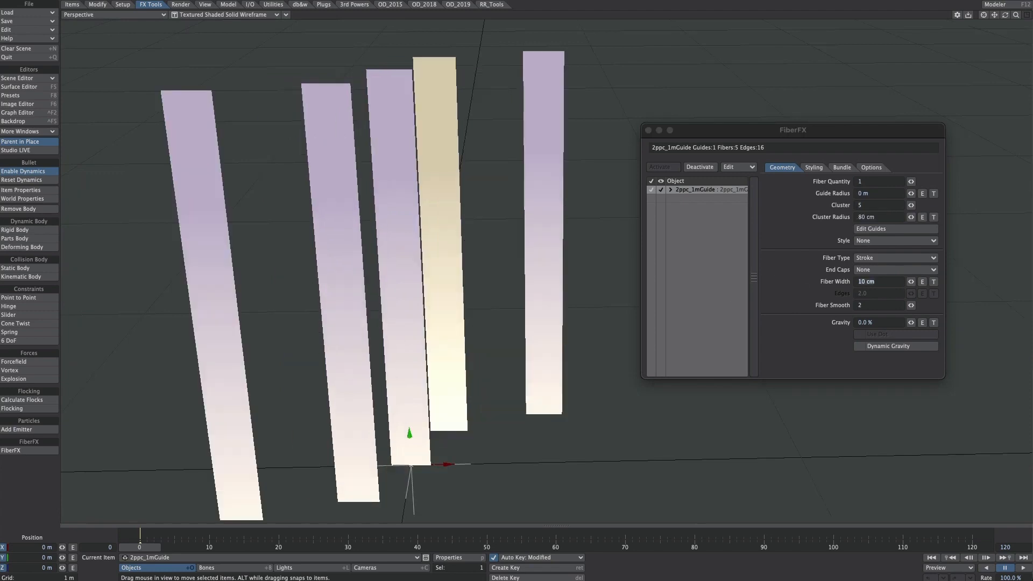
- Add a floating perspective viewport showing the fibers in VPR and place it over the upper part of the scene view
left_click_drag(506, 228, 355, 188, "ctrl+alt")
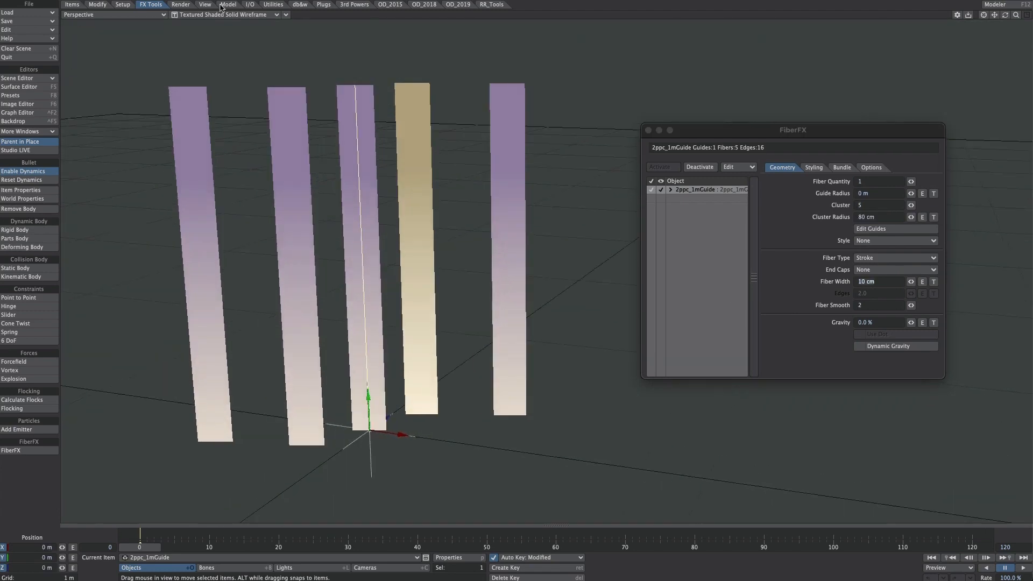
left_click(200, 4)
left_click(22, 207)
left_click(249, 220)
left_click(215, 243)
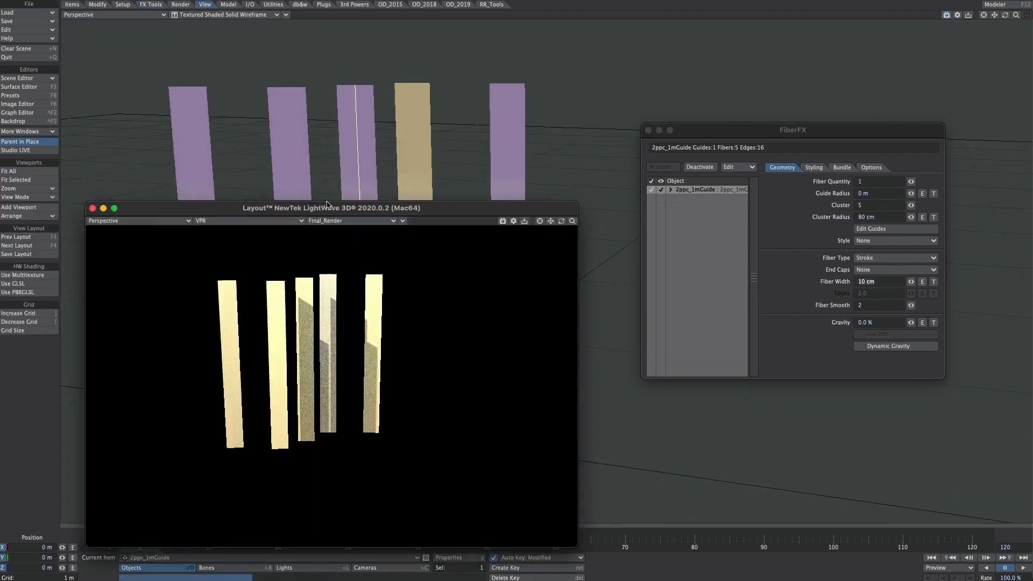
left_click_drag(242, 208, 237, 47)
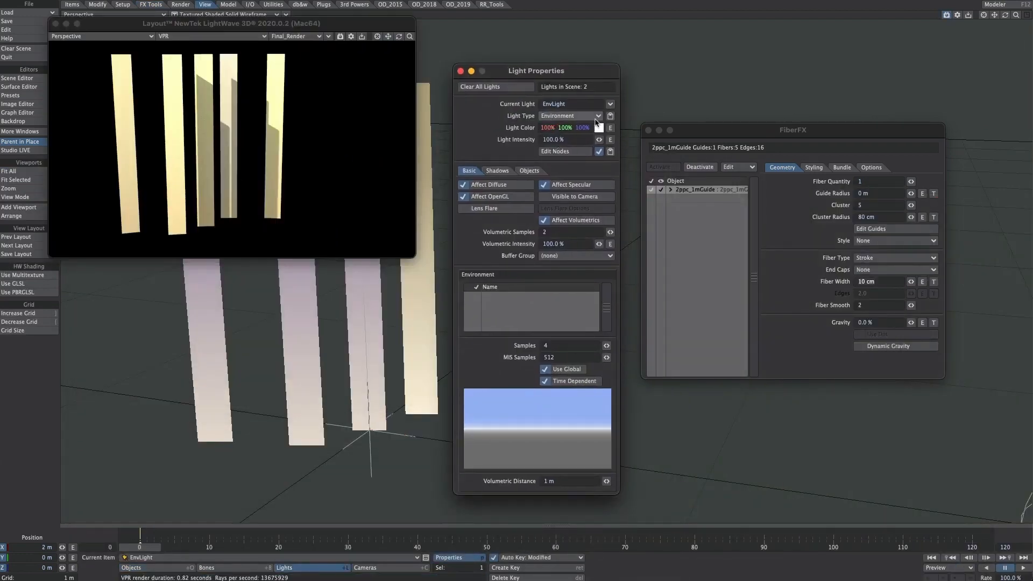
- Turn off raytraced shadows for the environment light EnvLight
left_click(497, 171)
left_click(543, 184)
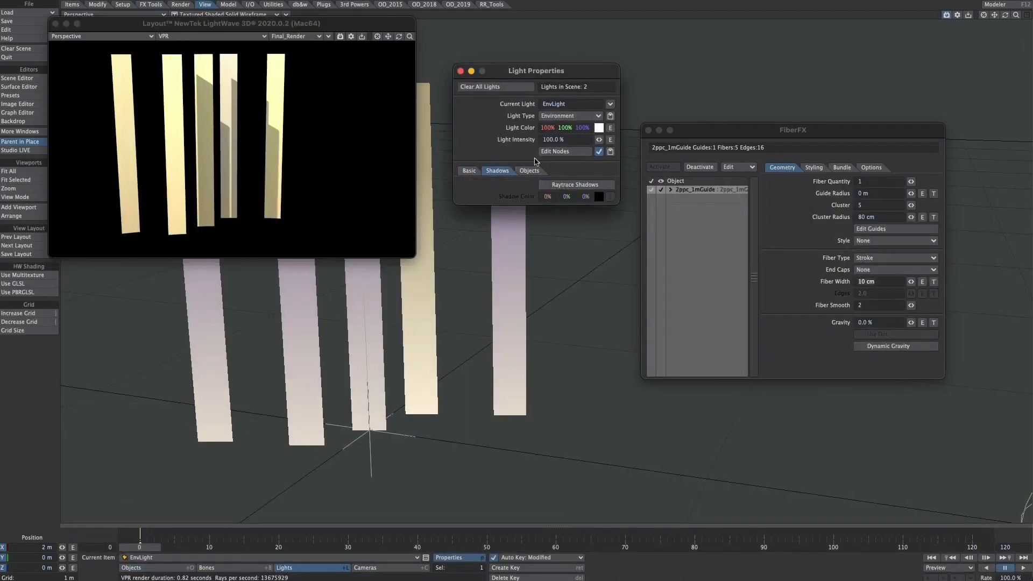
left_click(461, 71)
- Review the camera's properties, including its minimum and maximum samples and adaptive sampling
left_click(376, 567)
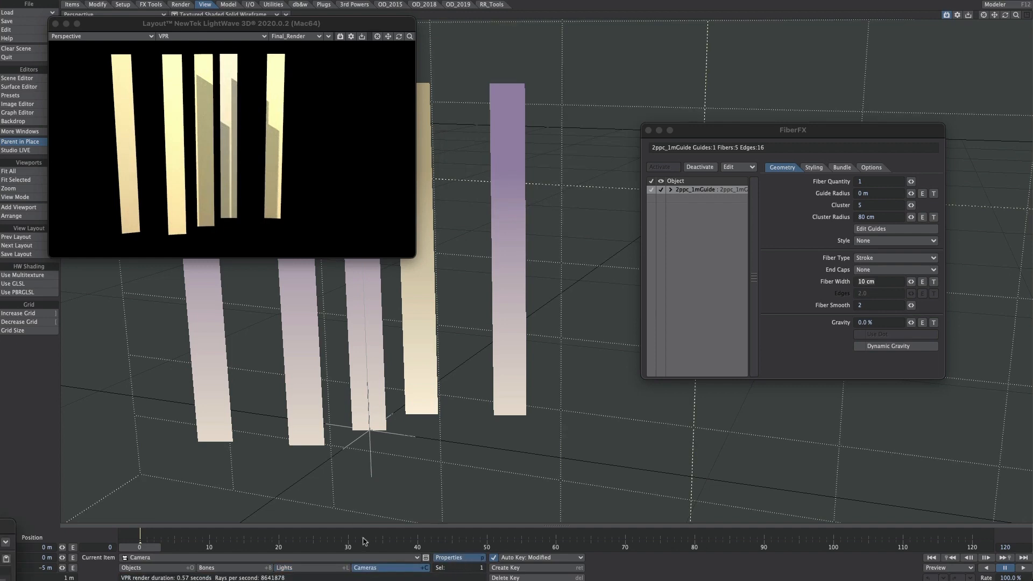
key("p")
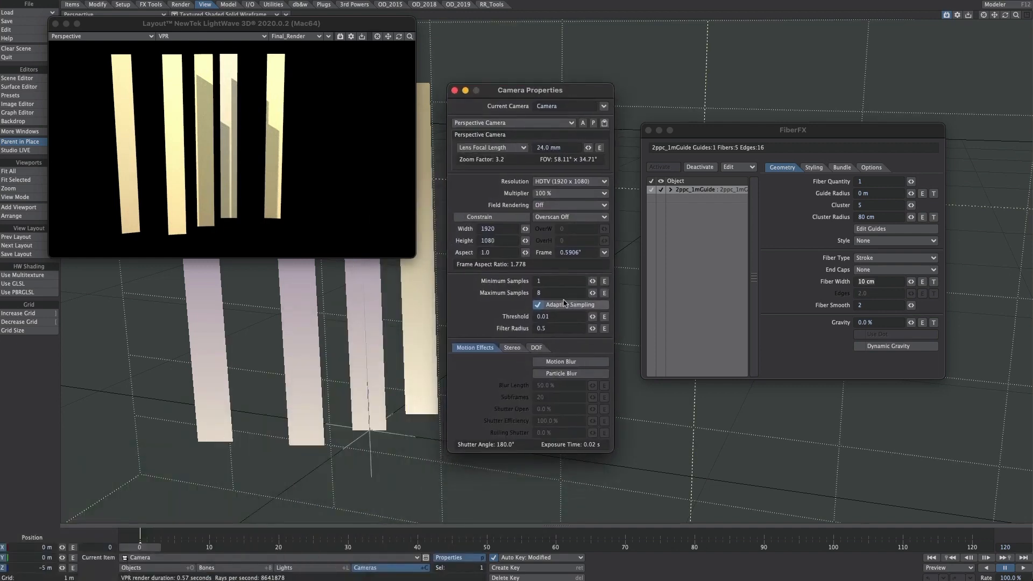
left_click(455, 90)
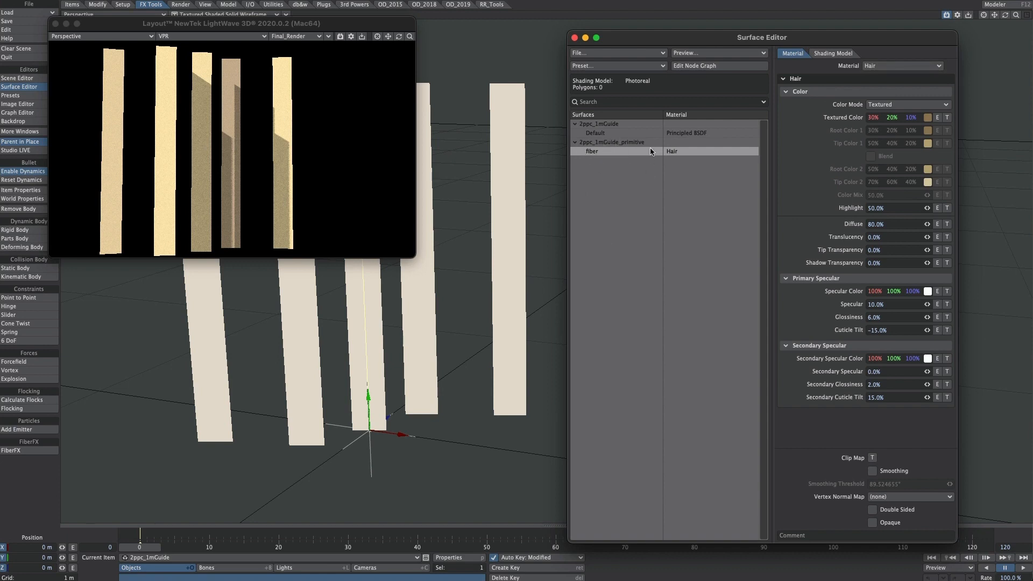
- Switch the fiber surface's material to Principled BSDF and set its roughness and specular to 0% in the node graph
left_click(874, 66)
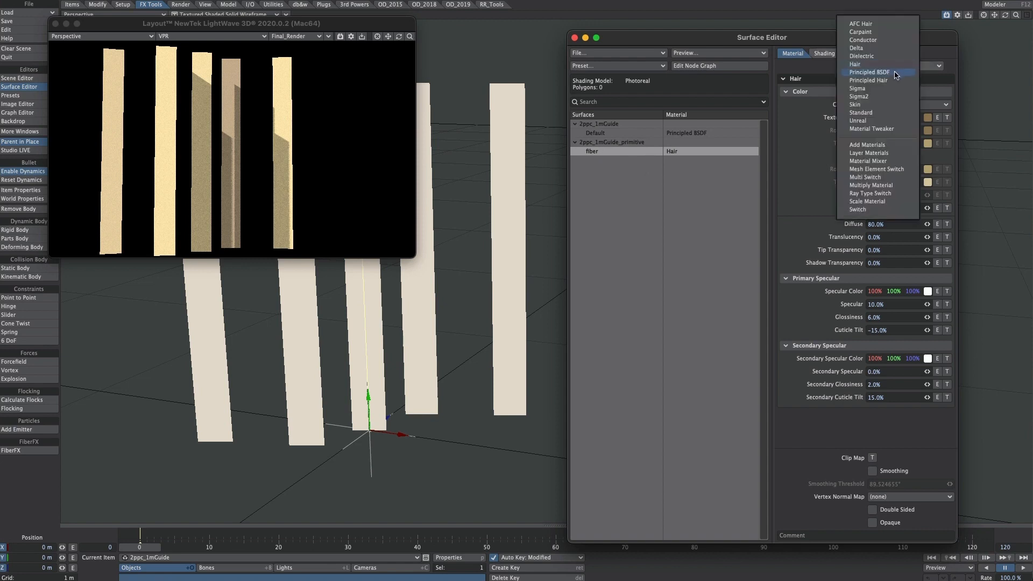
left_click(901, 72)
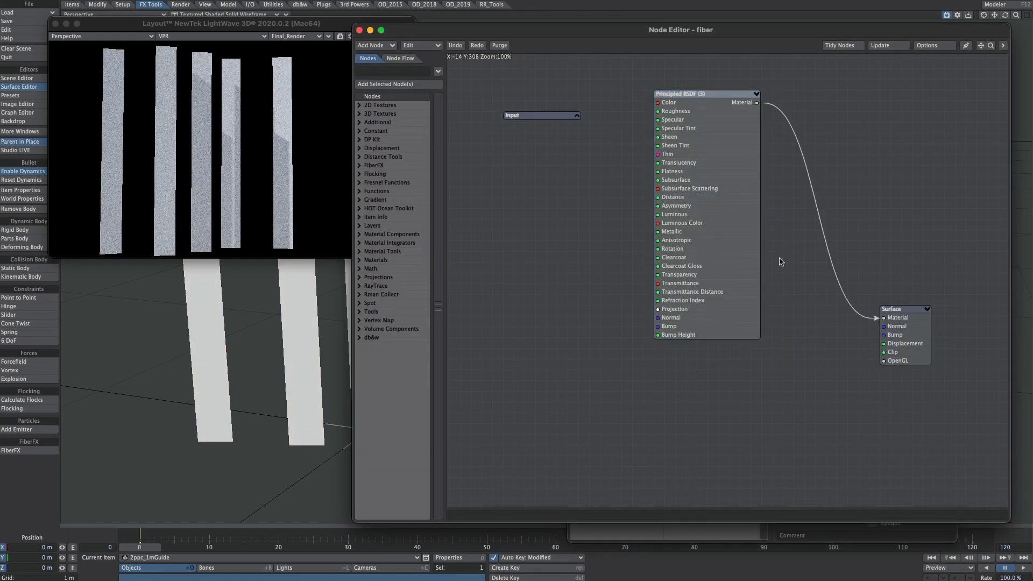
double_click(699, 181)
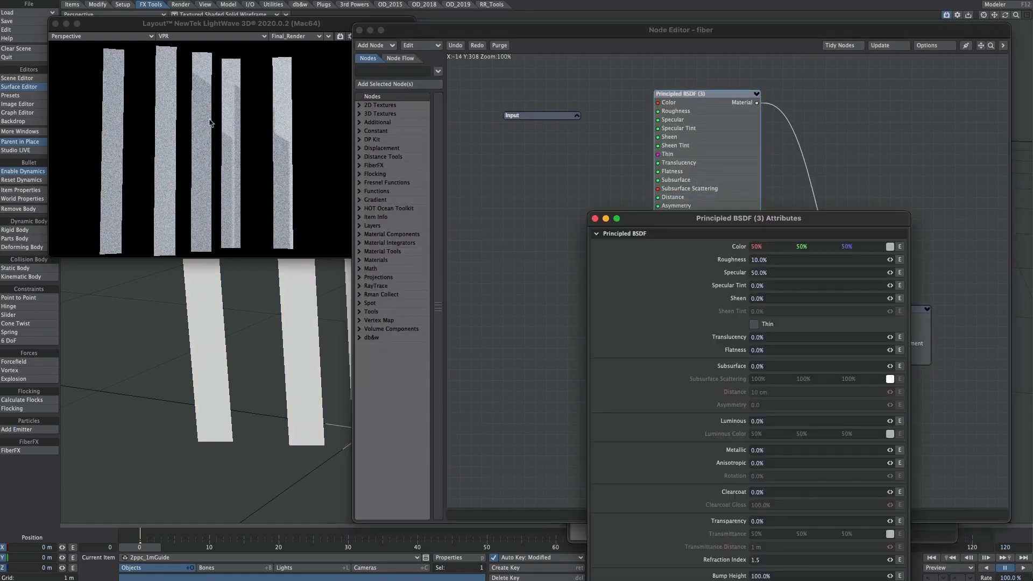
left_click(756, 259)
type("0%")
key("Tab")
type("0%")
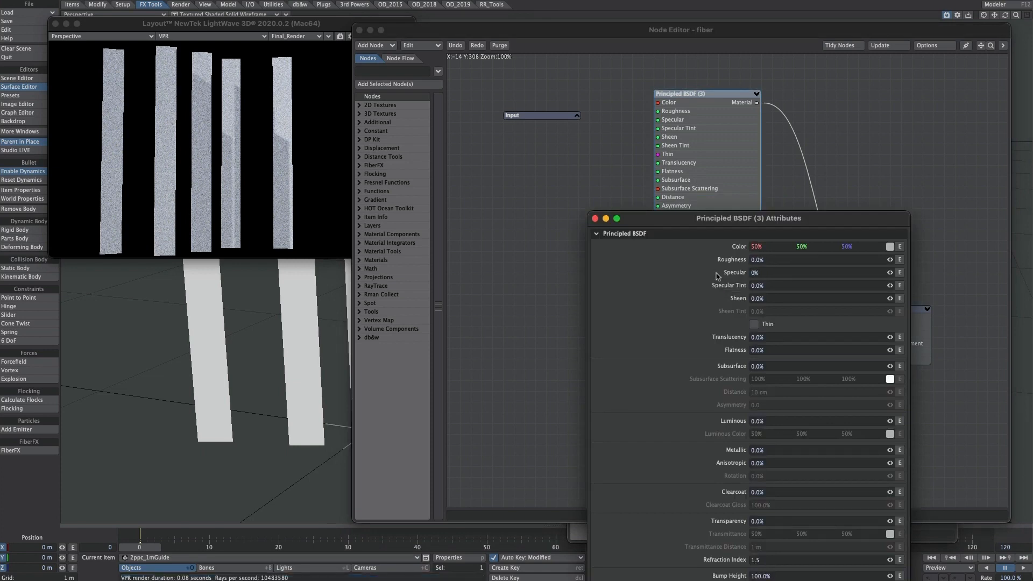
key("Tab")
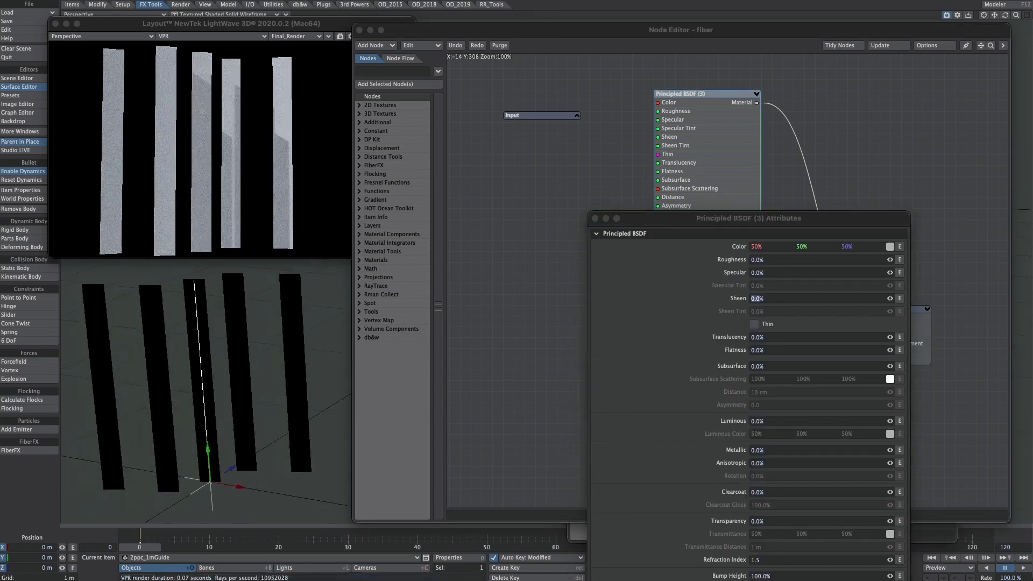
left_click_drag(186, 350, 262, 359, "ctrl+alt")
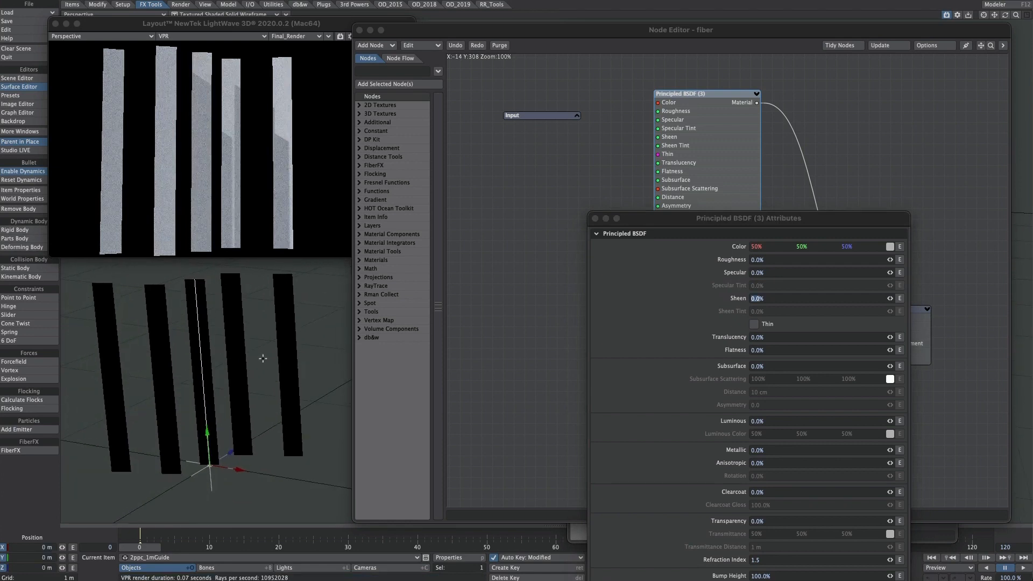
left_click(886, 272)
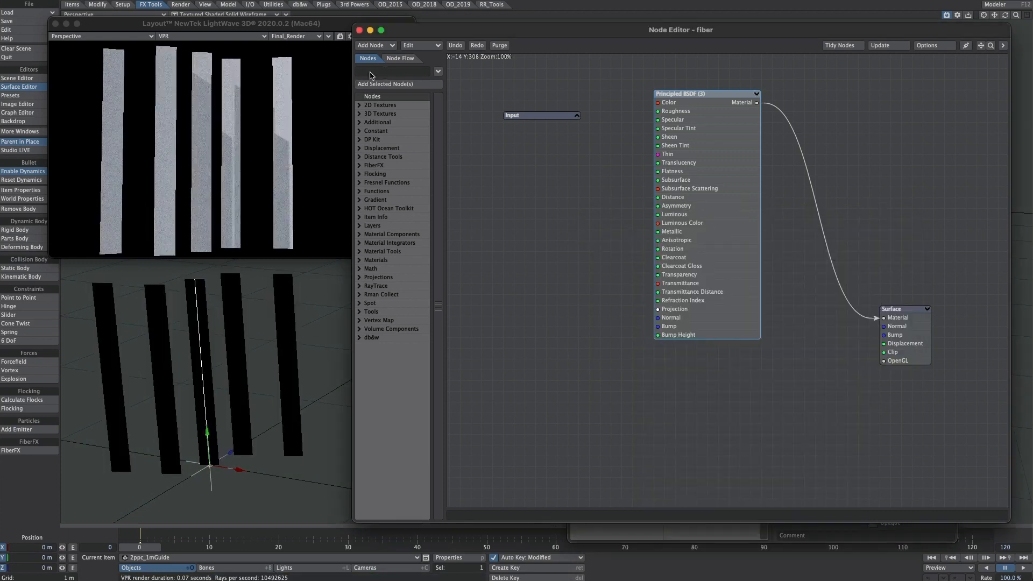
- Add a FiberInfo node to the fiber surface's node graph
left_click(372, 72)
type("fib")
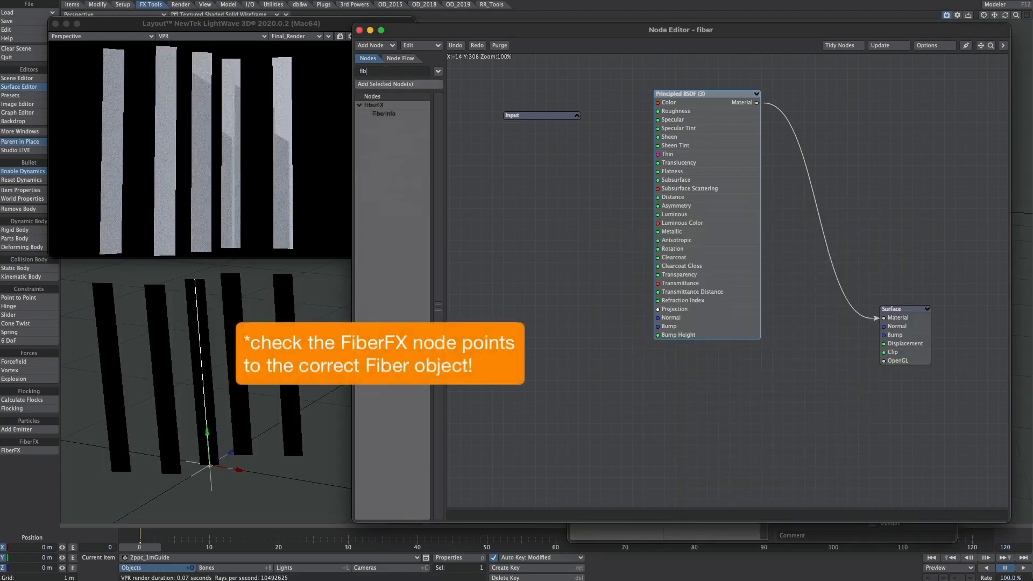
left_click(378, 85)
- Add a Gradient Curve node, feeding Fiber V into its input and its Alpha into the Principled BSDF color
left_click_drag(370, 71, 352, 68)
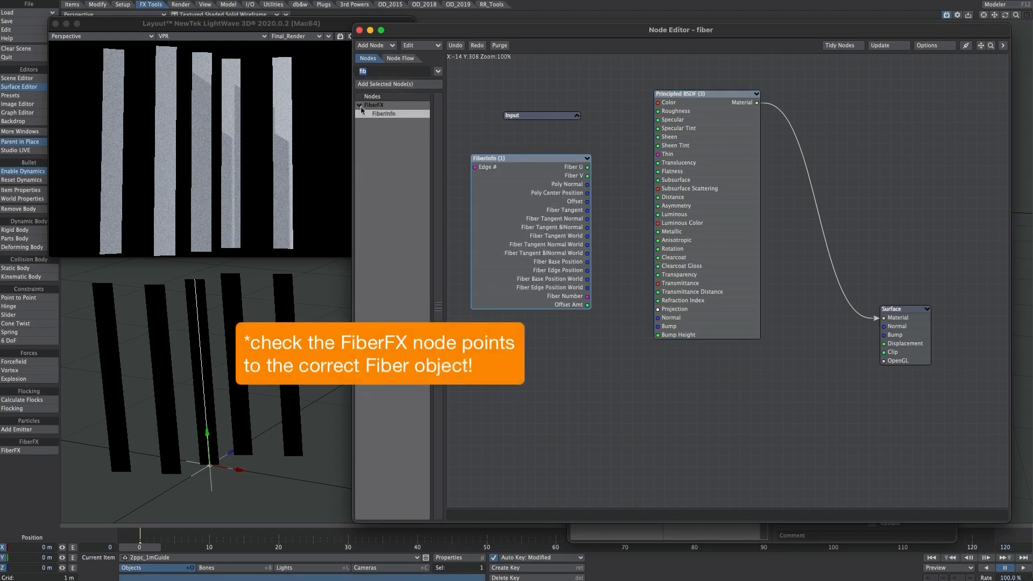
type("curv")
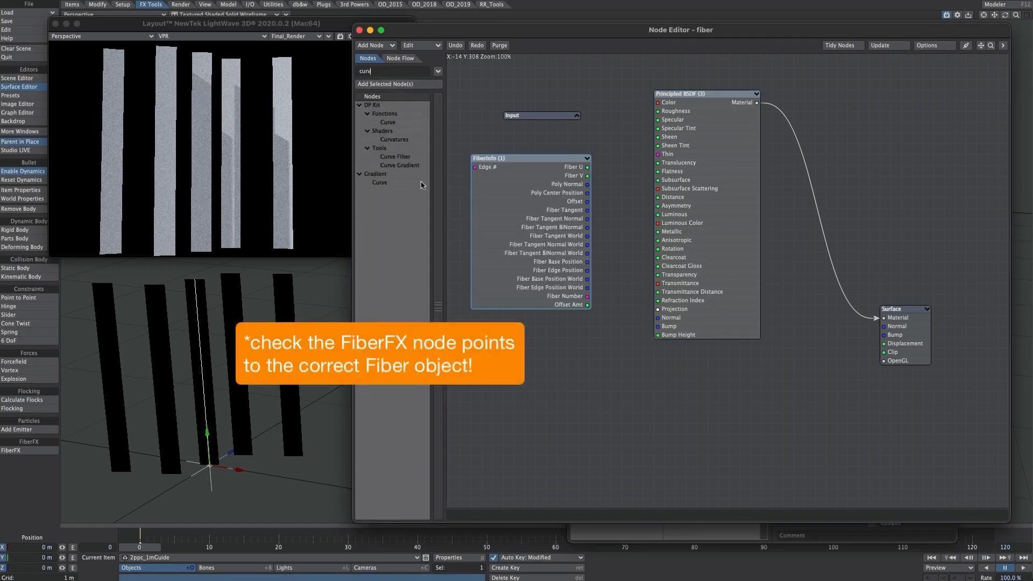
double_click(379, 182)
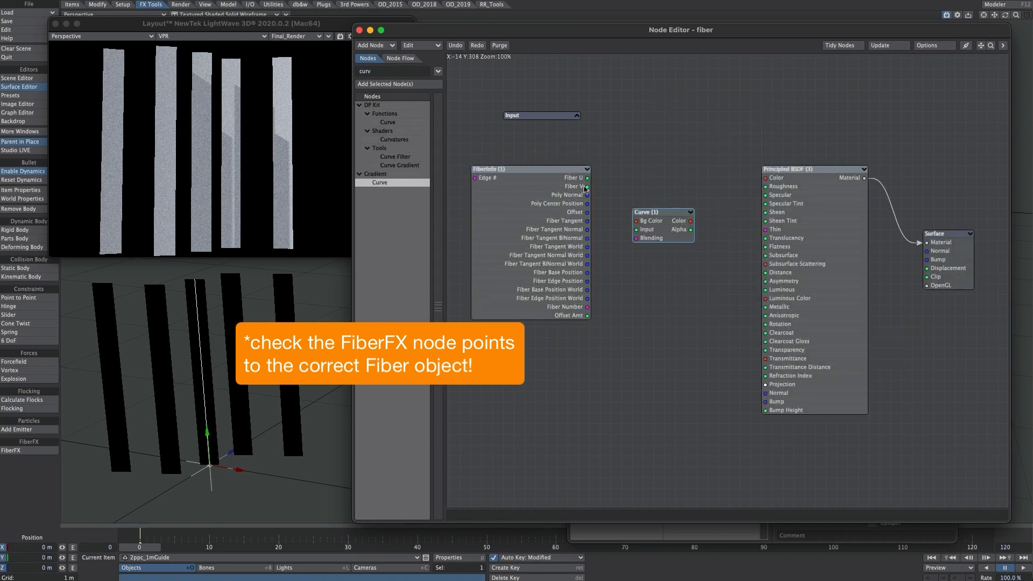
left_click_drag(586, 186, 785, 175)
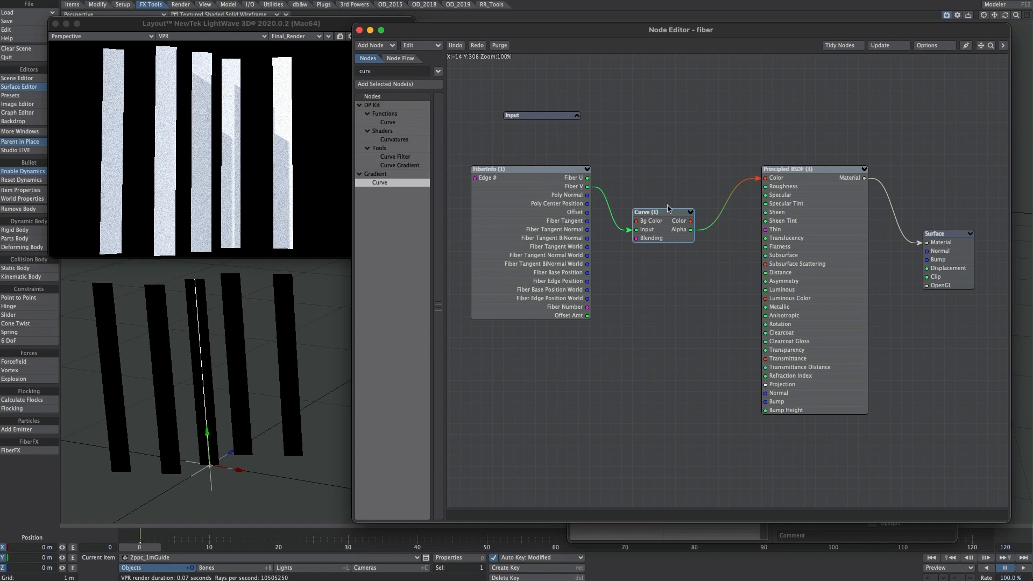
- Open the Curve node and add alpha keys at about positions 0.26, 0.52, 0.62 and 0.96, alternating low and high values
double_click(650, 227)
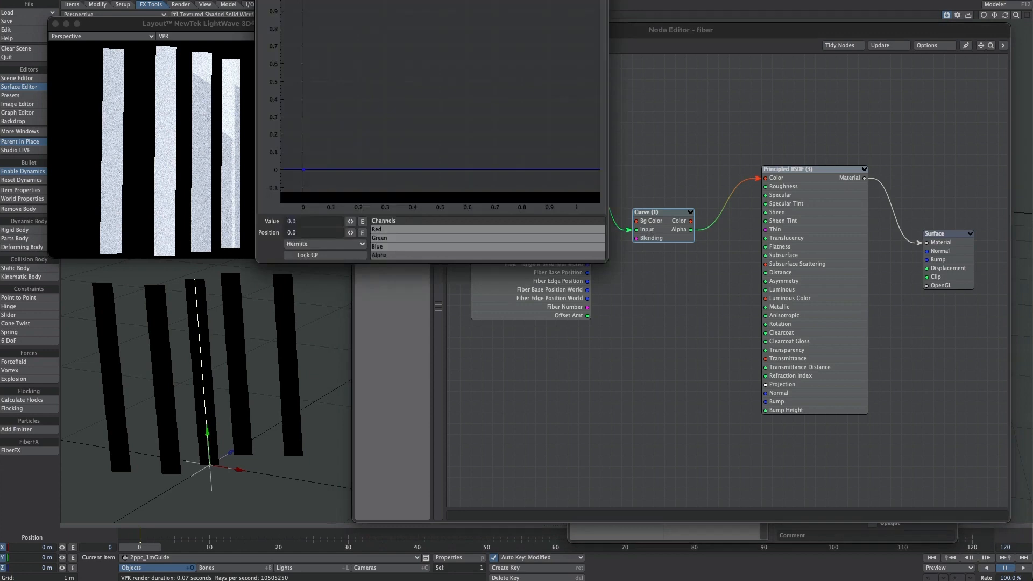
left_click_drag(484, 1, 675, 109)
left_click(584, 416)
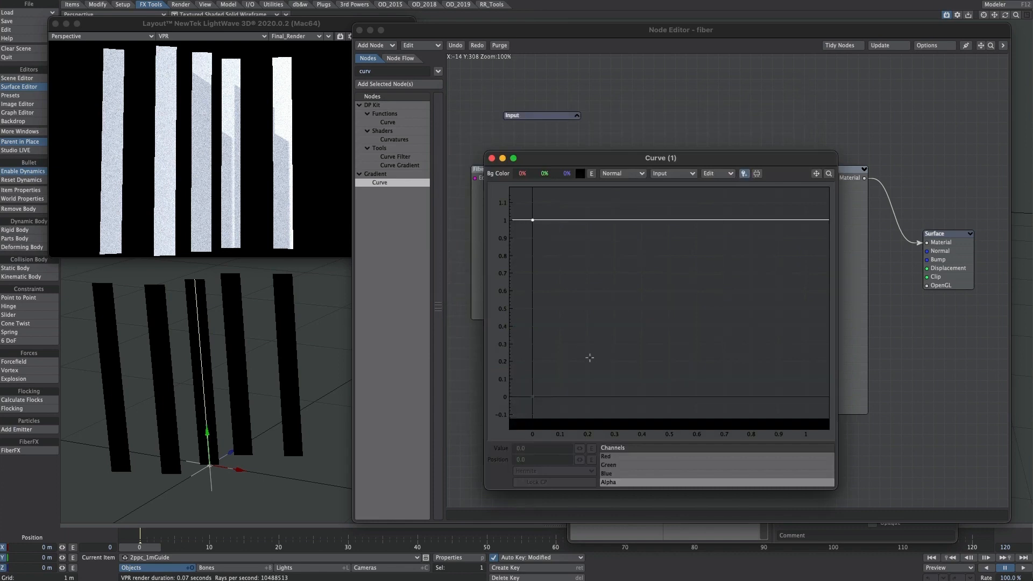
left_click(604, 353)
left_click(674, 227)
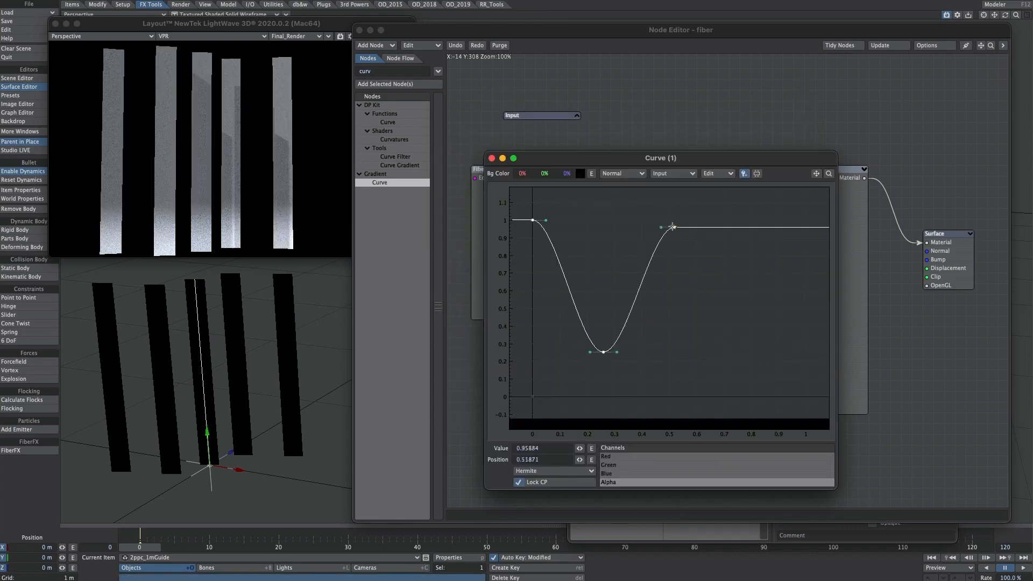
left_click(701, 370)
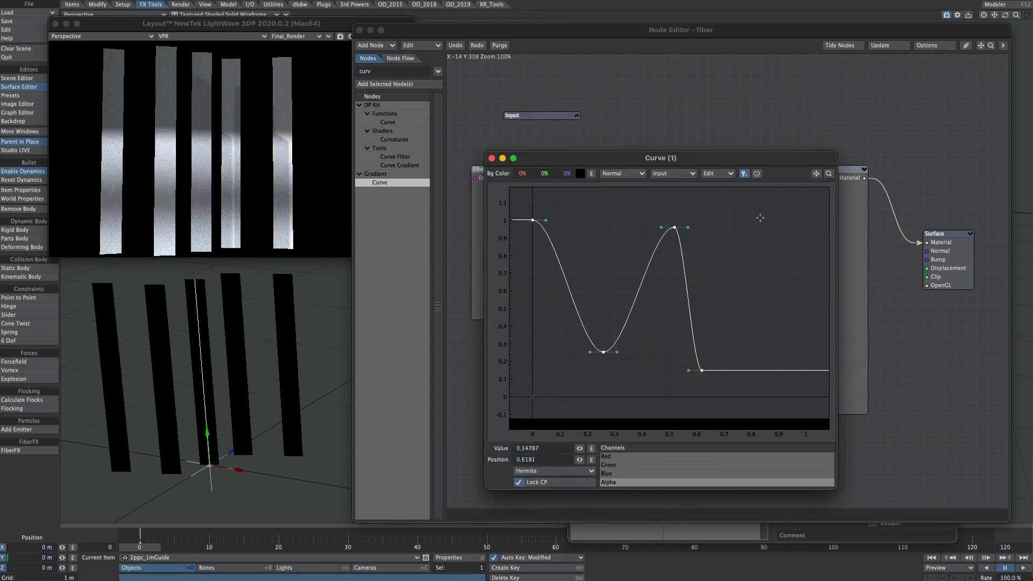
left_click(793, 226)
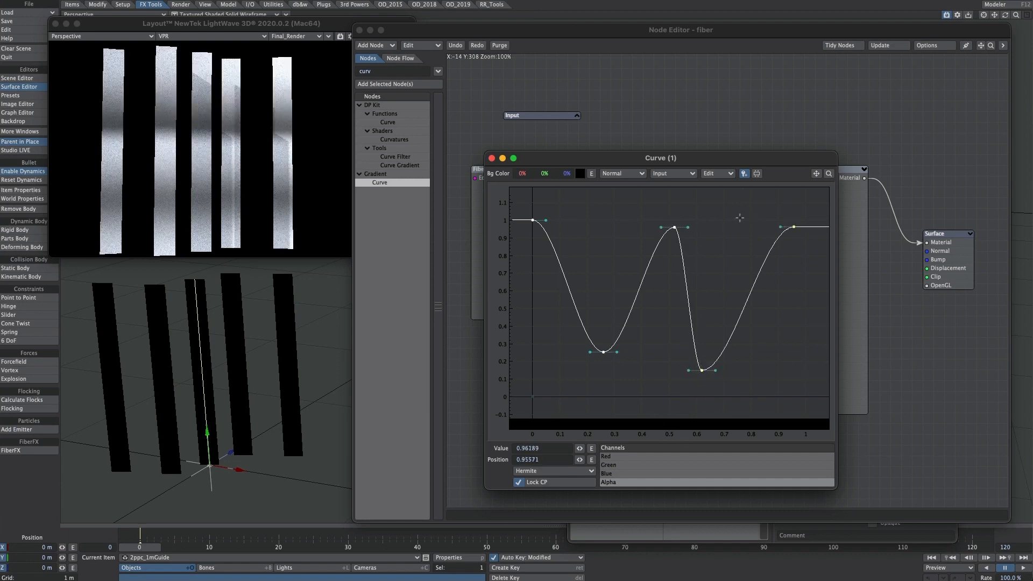
- Reshape the alpha curve to start near 0.05, peak at about 0.94, dip to about 0.22 and end near 0.73
left_click(744, 173)
left_click_drag(532, 220, 532, 374)
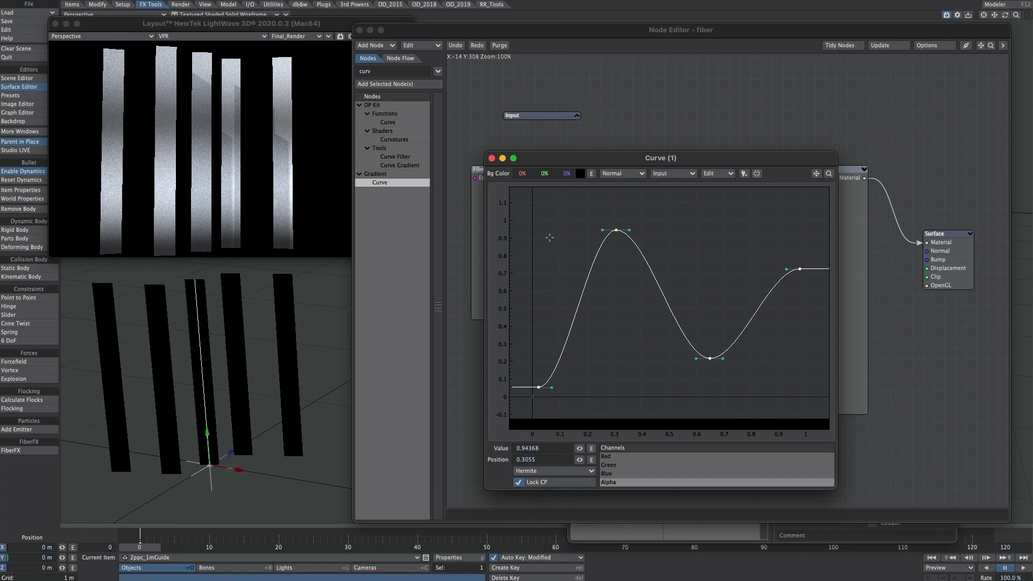
left_click(491, 158)
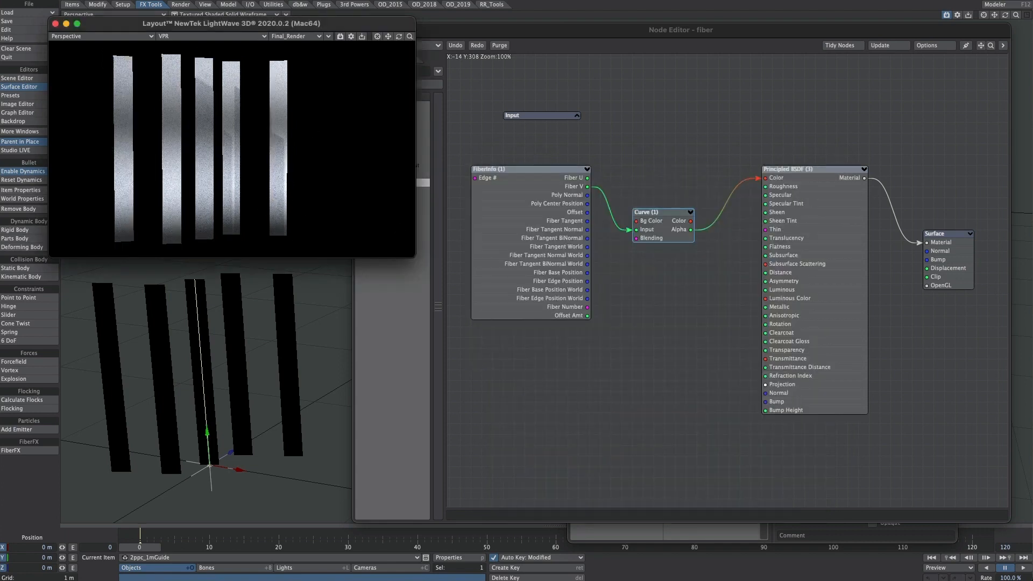
left_click(598, 213)
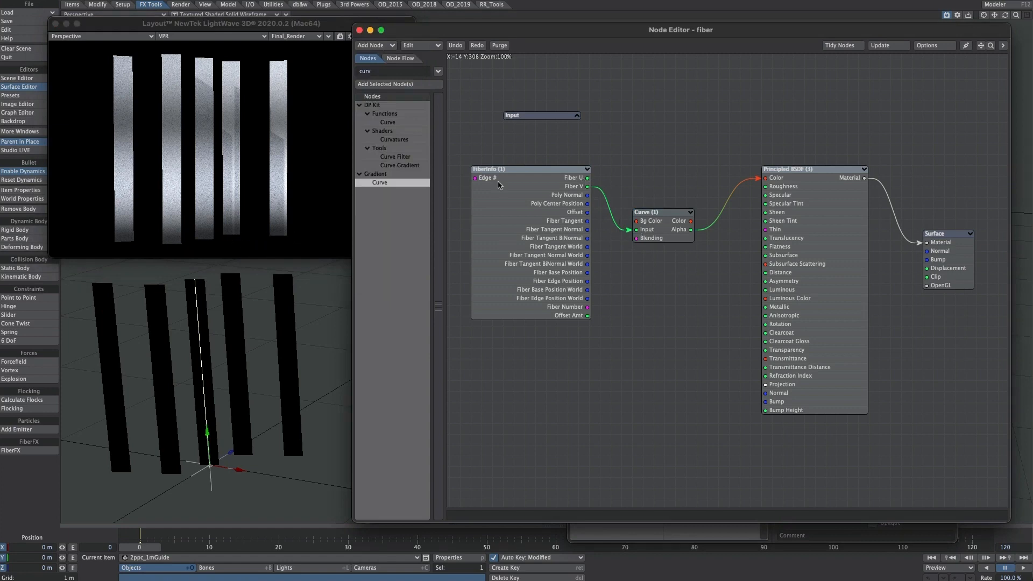
- Try Fiber U as the Curve node's input, then reconnect Fiber V to it
mouse_move(587, 179)
left_mouse_down()
mouse_move(619, 200)
mouse_move(637, 230)
left_mouse_up()
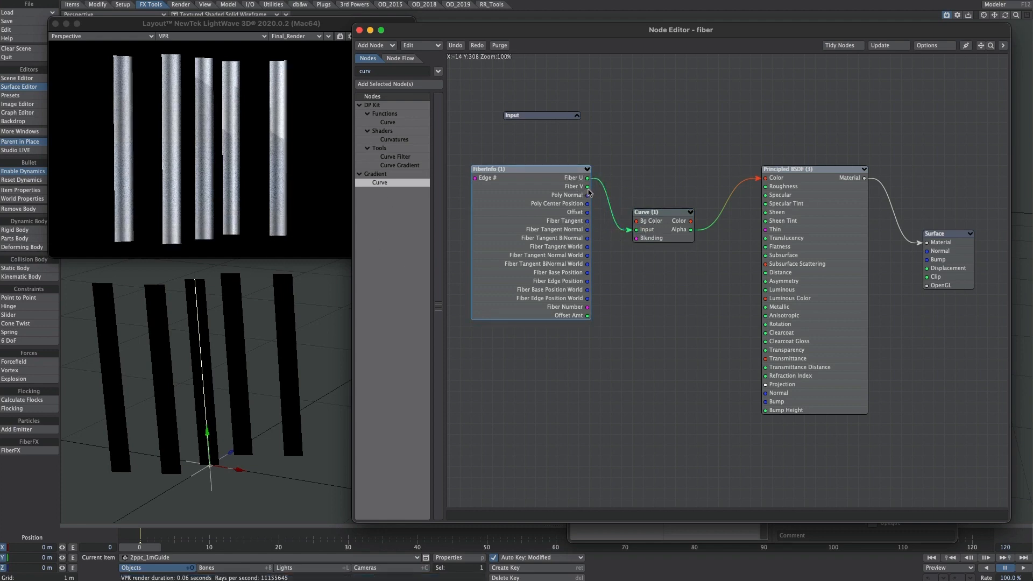
left_click_drag(589, 189, 638, 230)
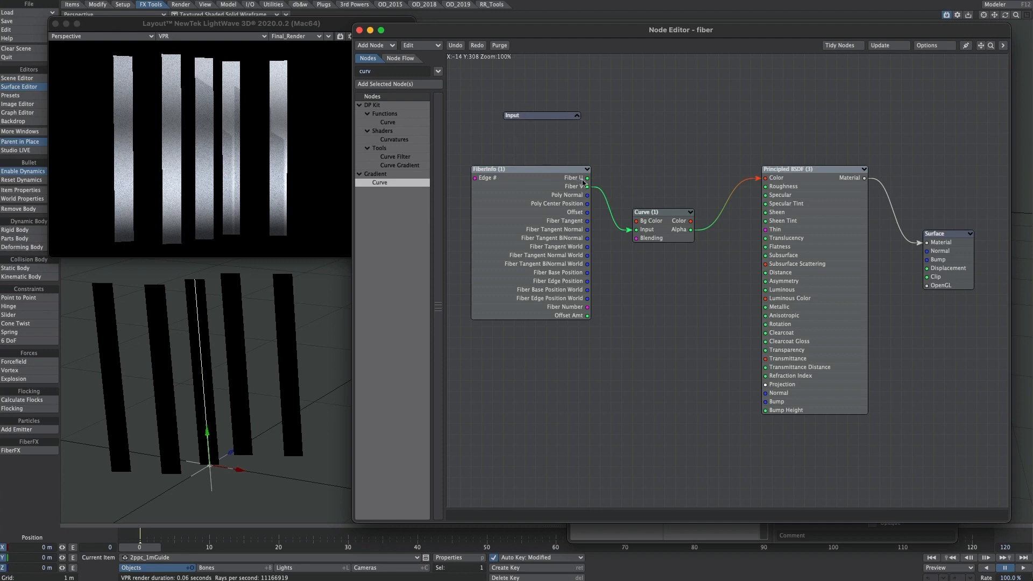
- Add a Turbulence2D node and connect its Color output to the Principled BSDF color
double_click(379, 72)
type("turb")
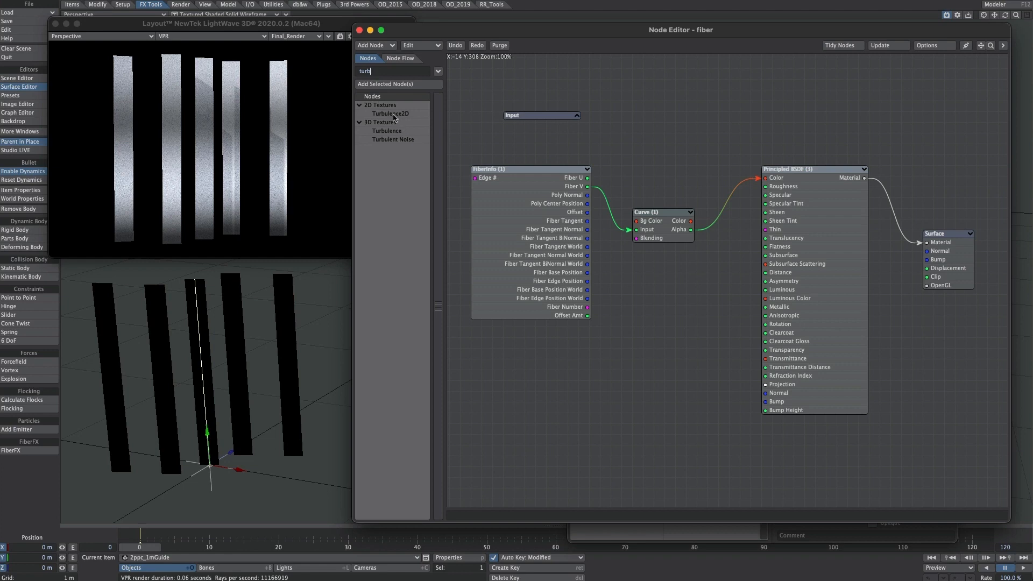
left_click_drag(394, 117, 765, 178)
- Set the Turbulence2D foreground color to 100% white and its contrast to 80%
double_click(544, 463)
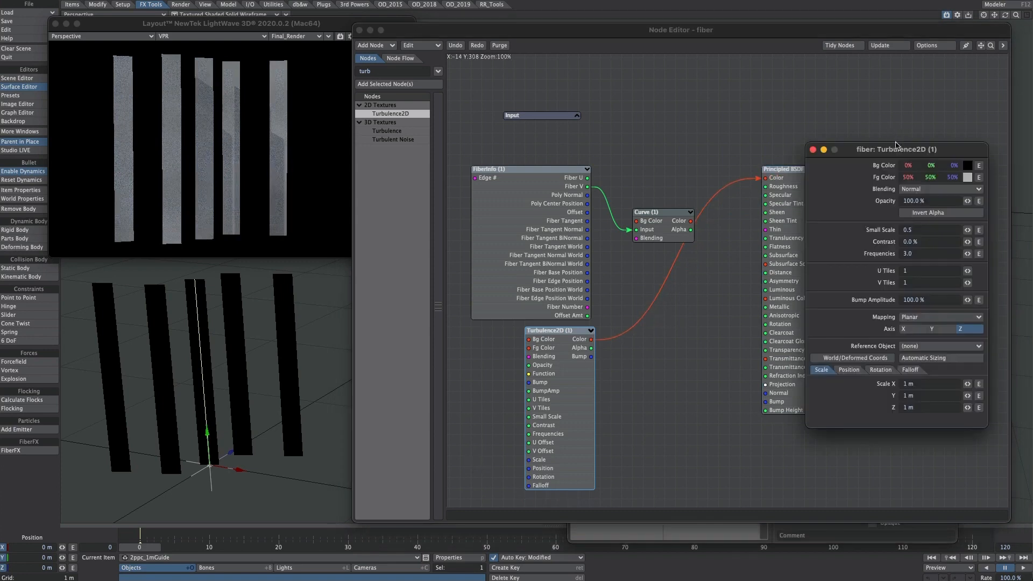
left_click_drag(896, 145, 633, 135)
right_click(669, 167)
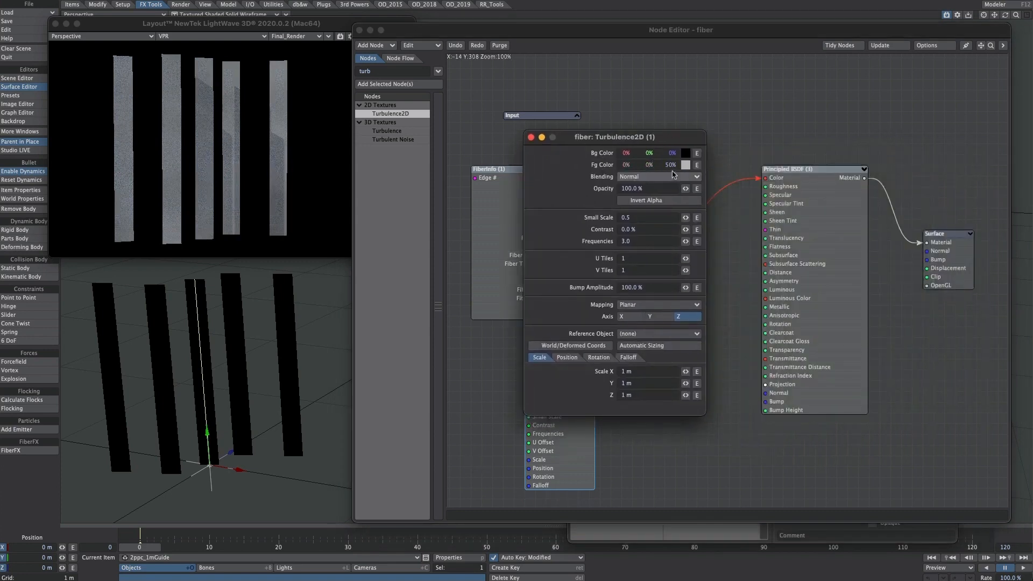
left_click_drag(670, 167, 832, 208)
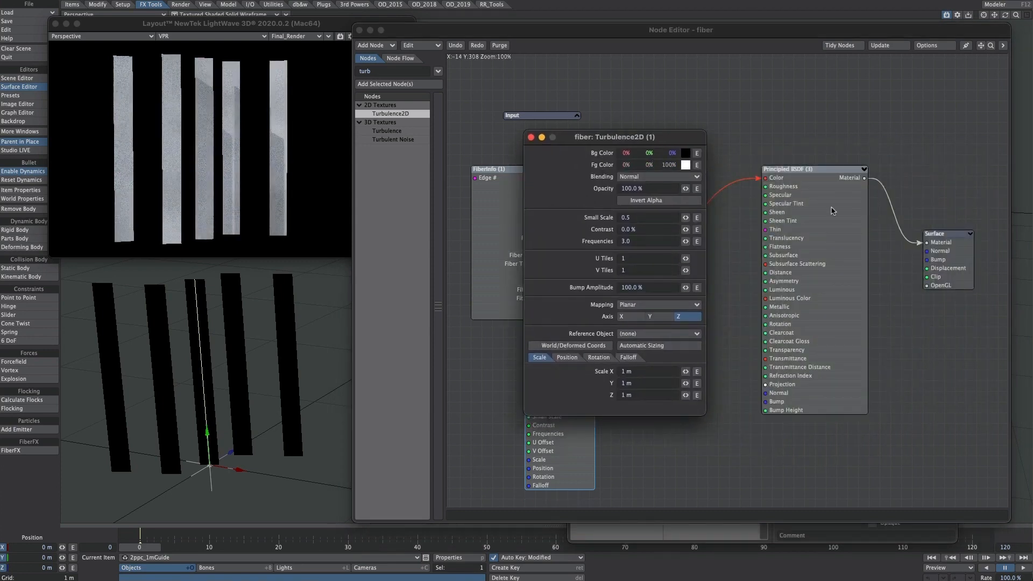
left_click(642, 229)
type("80")
key("Tab")
key("Return")
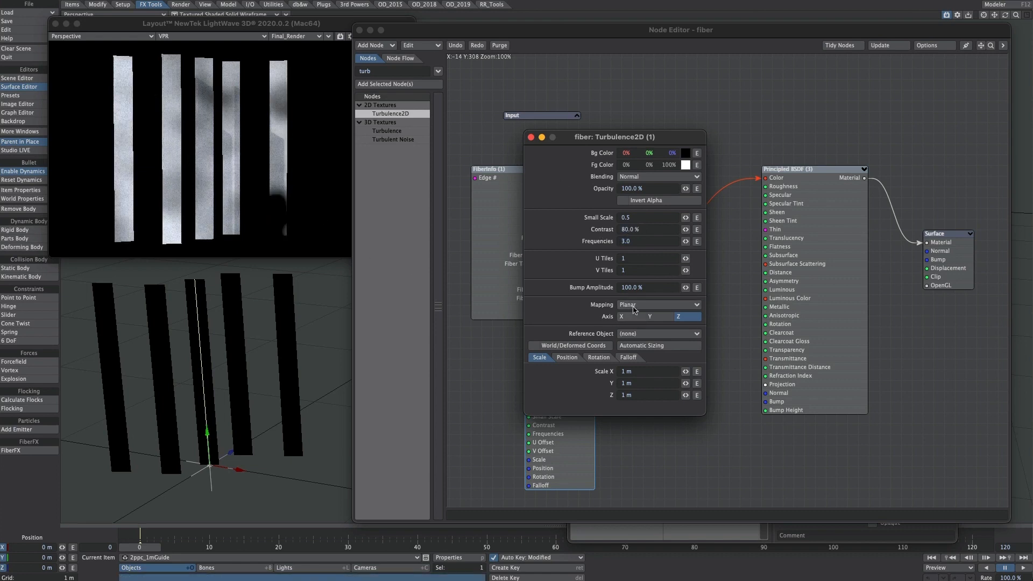
- Try the X and Y axes for the Turbulence2D planar mapping, then return to Z
left_click(622, 317)
left_click(650, 316)
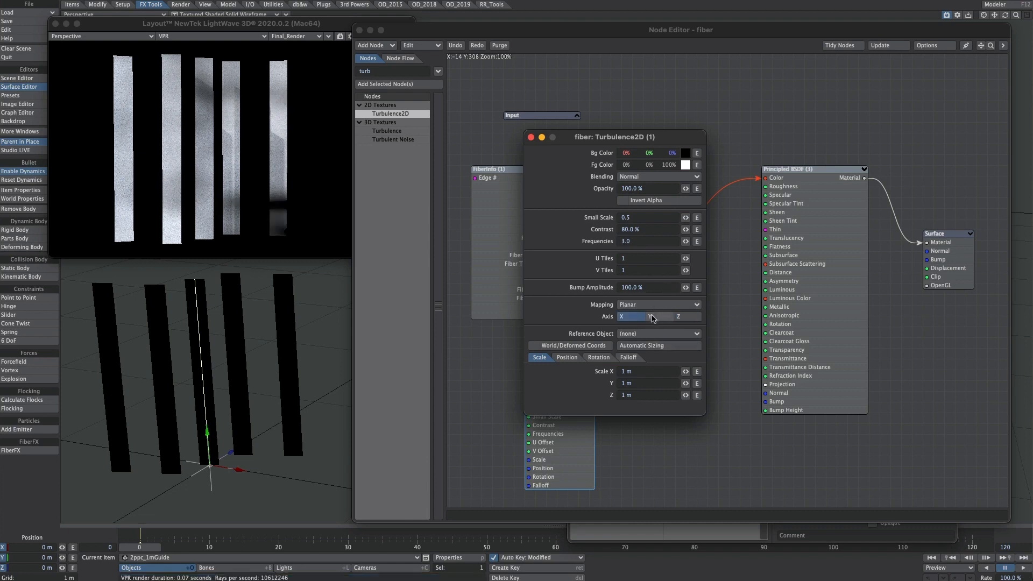
left_click(682, 318)
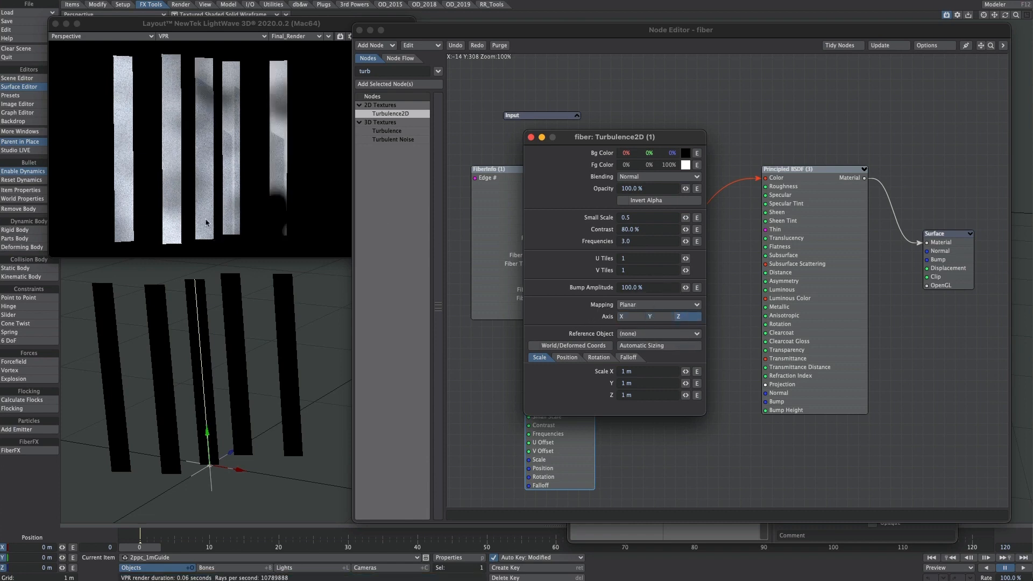
- Switch the Turbulence2D mapping to Object UV, try 5 V tiles and return to 1
left_click(631, 303)
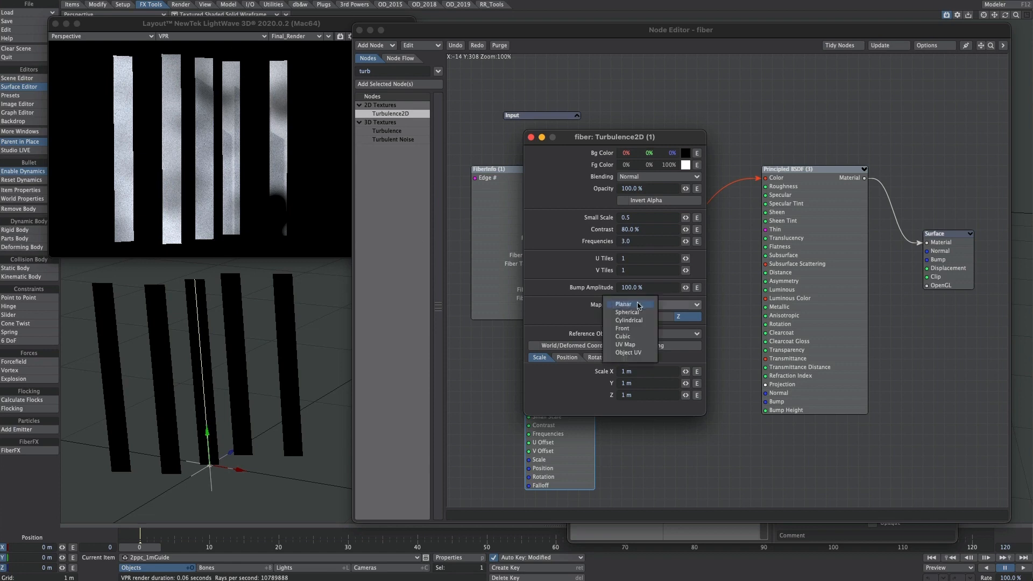
left_click(638, 352)
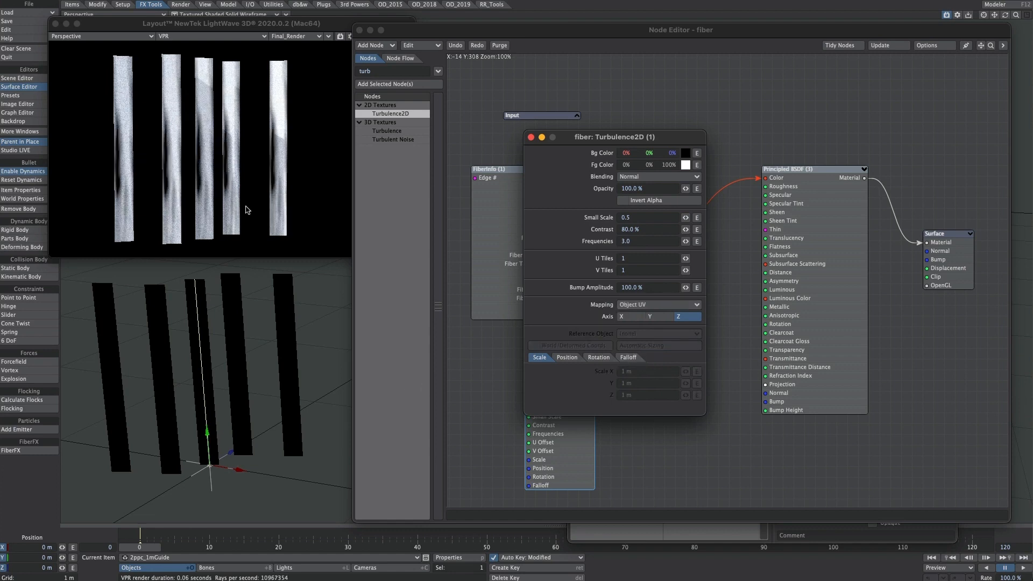
left_click_drag(685, 270, 691, 268)
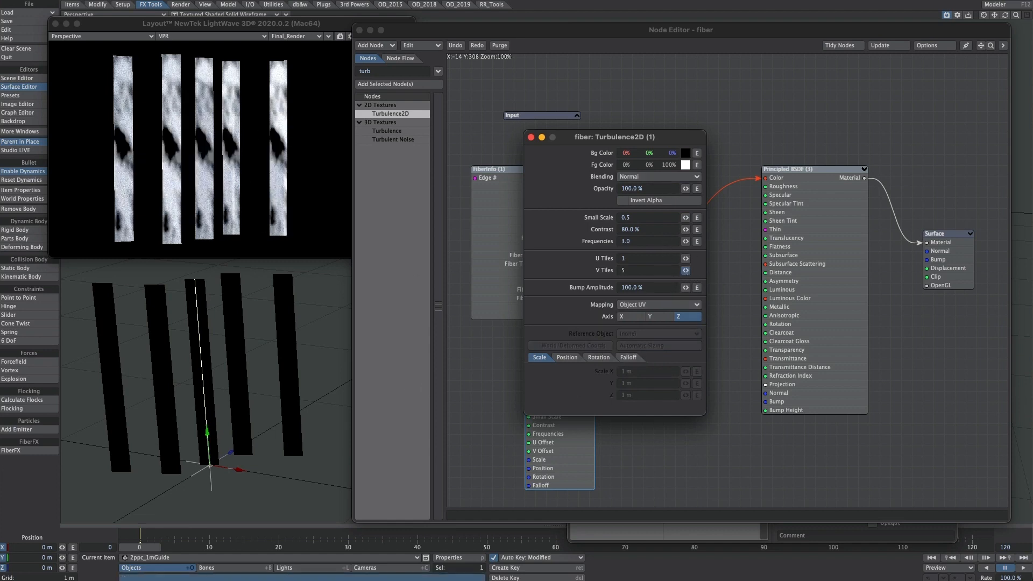
left_click_drag(685, 270, 686, 285)
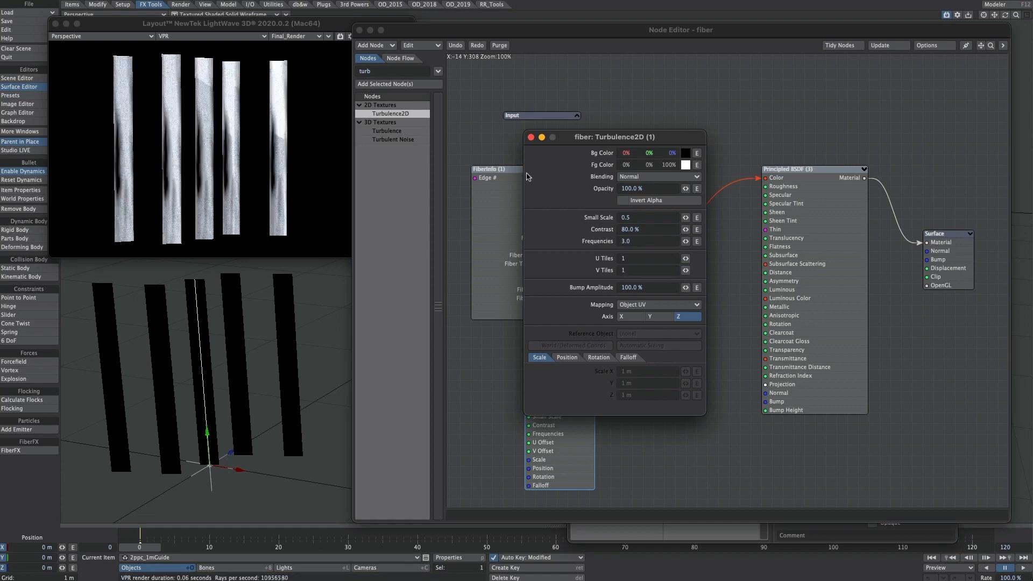
left_click(530, 138)
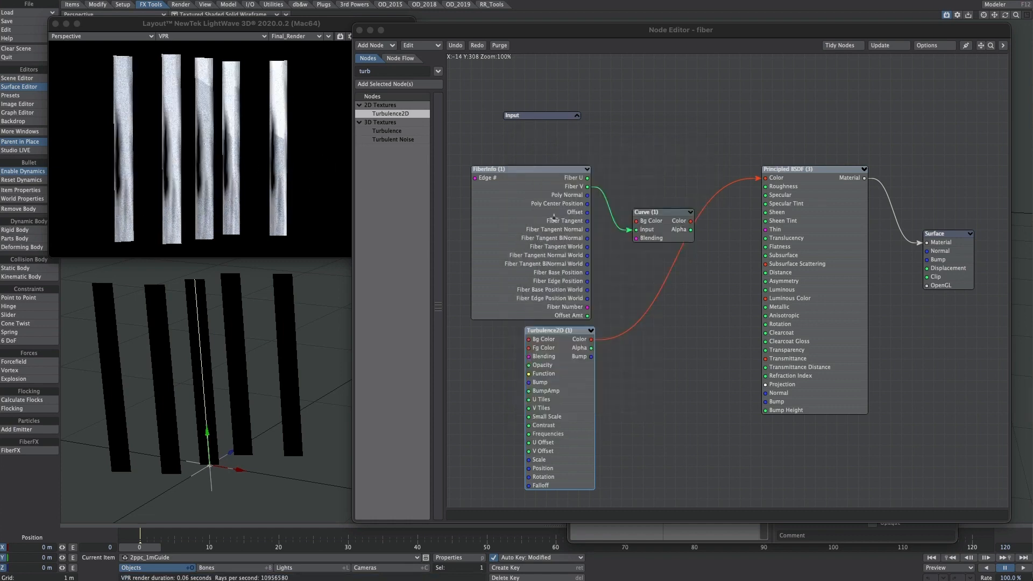
- Add a Random Scalar node seeded by Fiber Number and feed its output into the Turbulence2D V Offset
left_click_drag(525, 250, 515, 218)
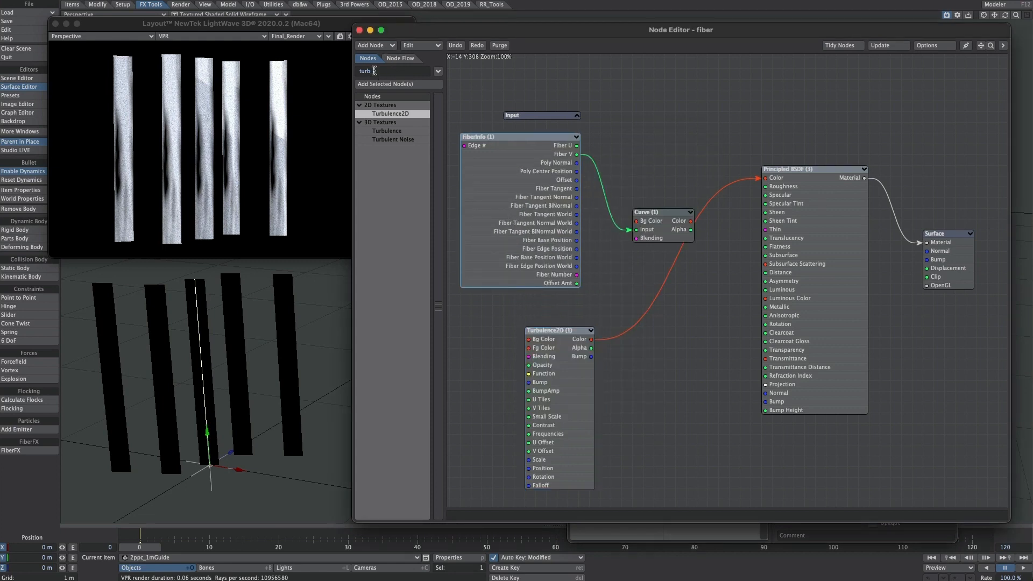
left_click_drag(377, 72, 357, 72)
key("BackSpace")
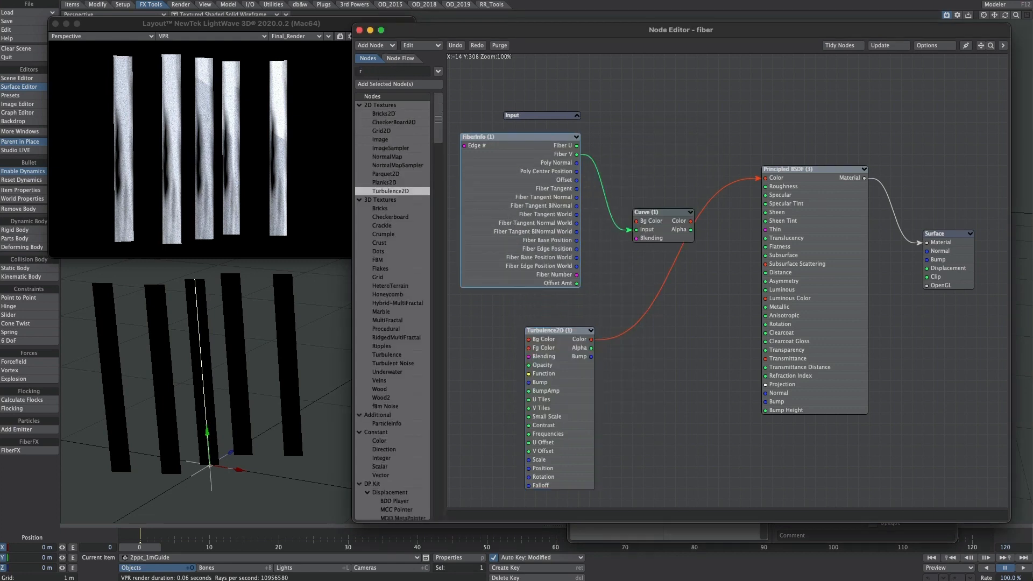
type("ran")
left_click_drag(525, 234, 514, 202)
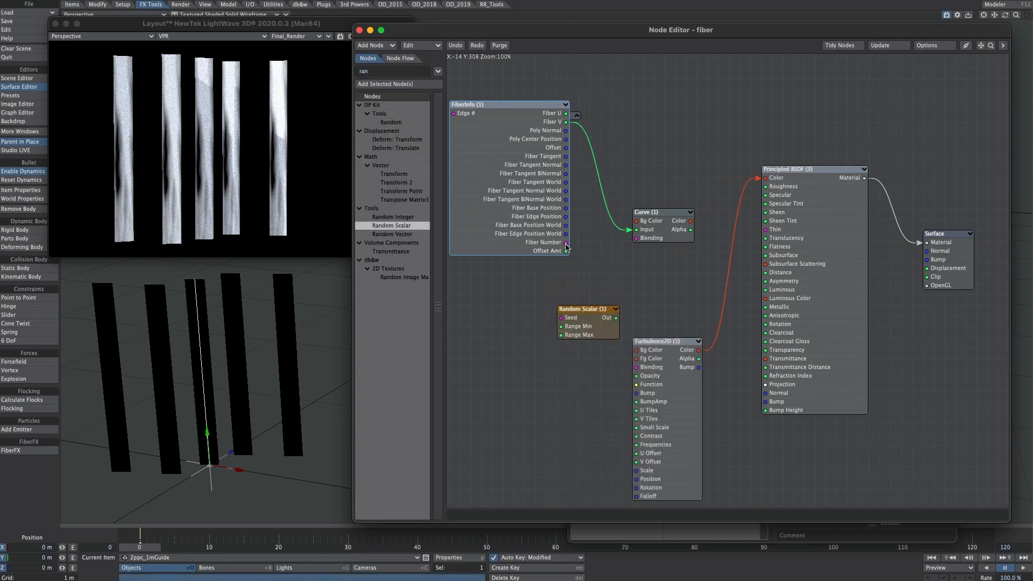
left_click_drag(565, 242, 637, 462)
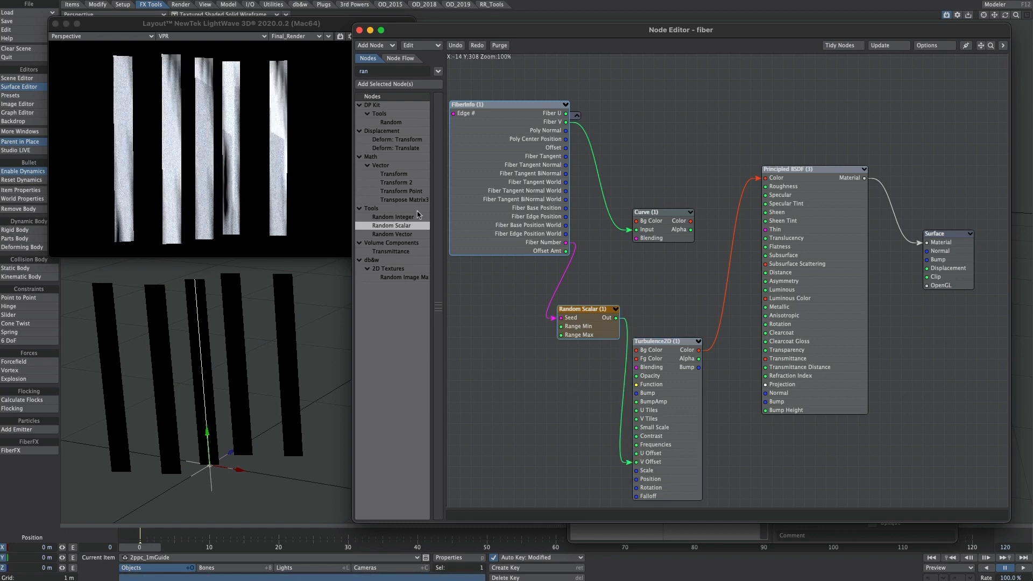
- Set the minimum range of the Random Scalar node driving V Offset to -1
double_click(581, 328)
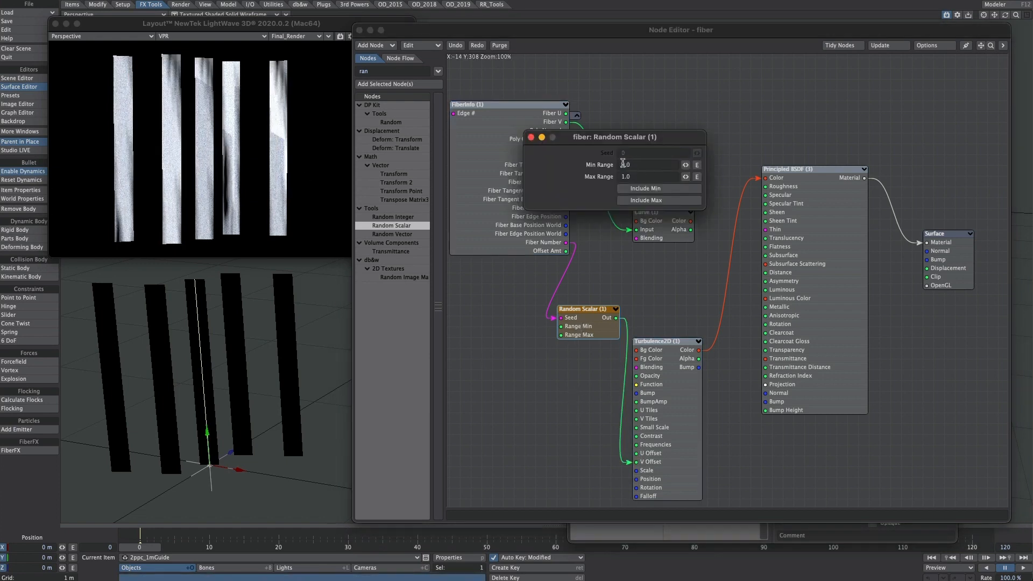
left_click_drag(636, 164, 588, 163)
type("-1")
key("Tab")
left_click(530, 137)
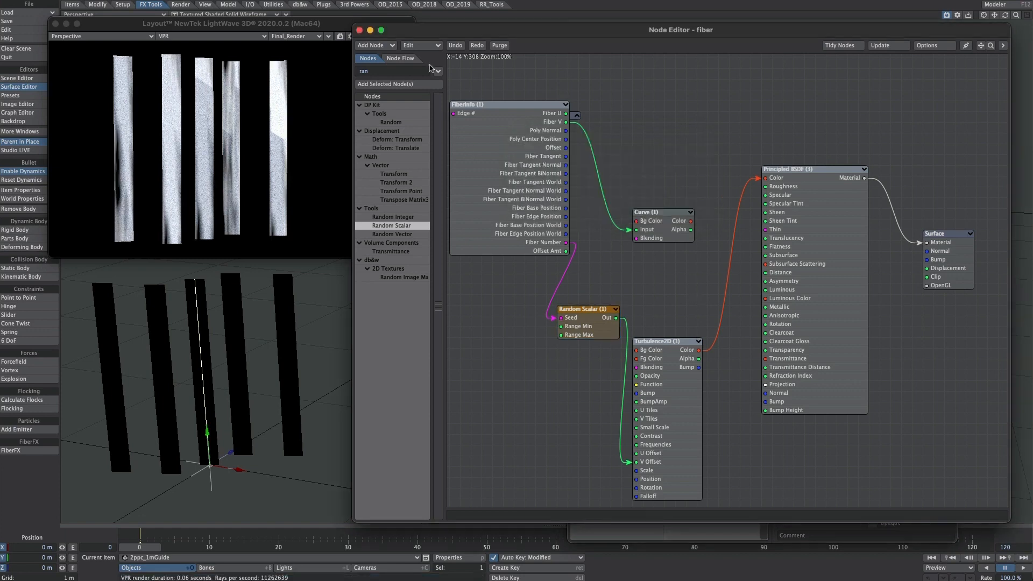
- Add a scalar Multiply node combining Curve Alpha with Turbulence2D Color, and feed its result into the Principled BSDF color
type("mu")
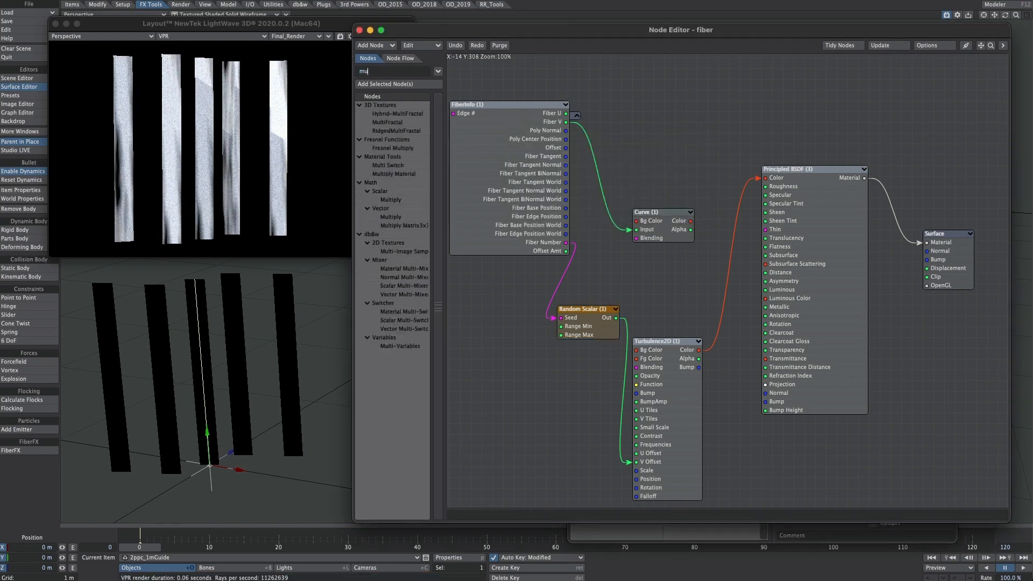
type("lt")
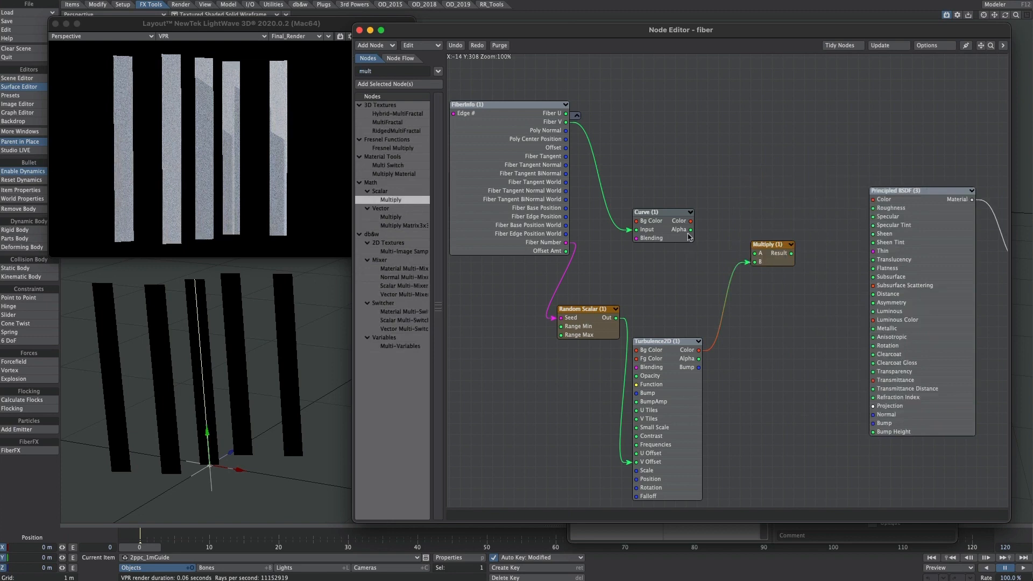
mouse_move(690, 229)
left_mouse_down()
mouse_move(700, 253)
mouse_move(790, 256)
mouse_move(872, 199)
left_mouse_up()
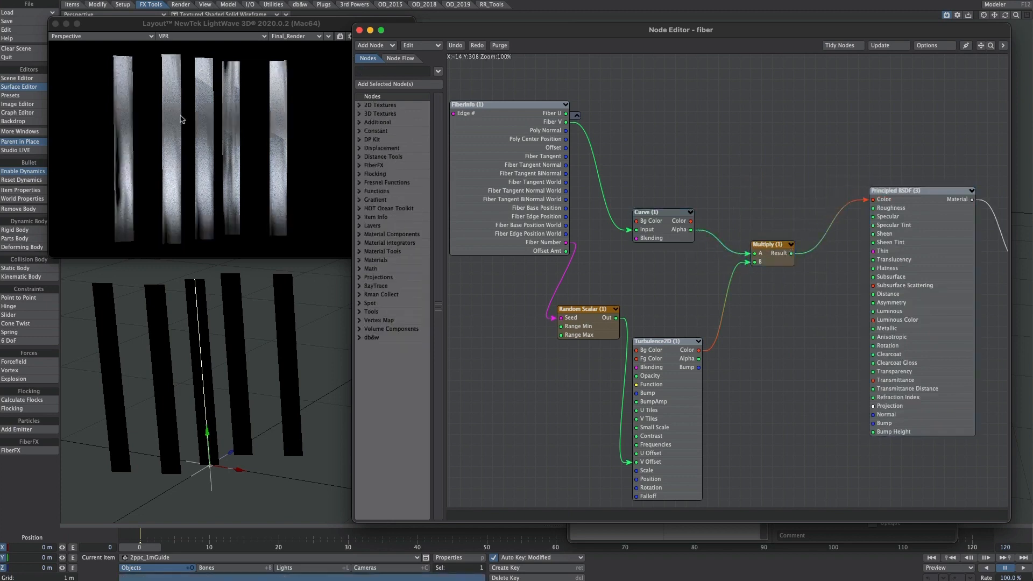
- Add a Mixer node with the Multiply result as its Opacity, and connect its Color to the Principled BSDF color
type("mix")
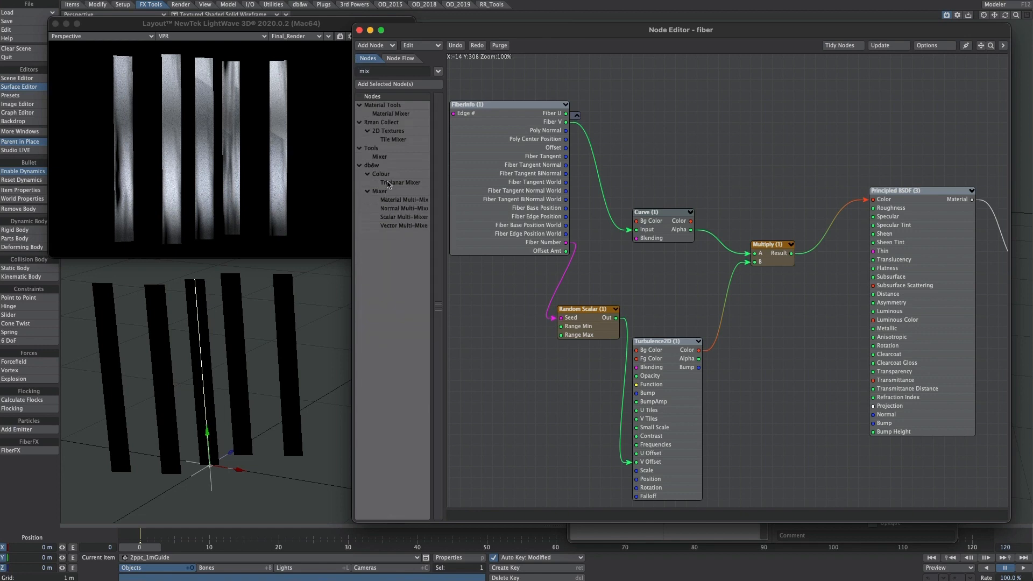
double_click(385, 157)
left_click_drag(727, 262, 823, 158)
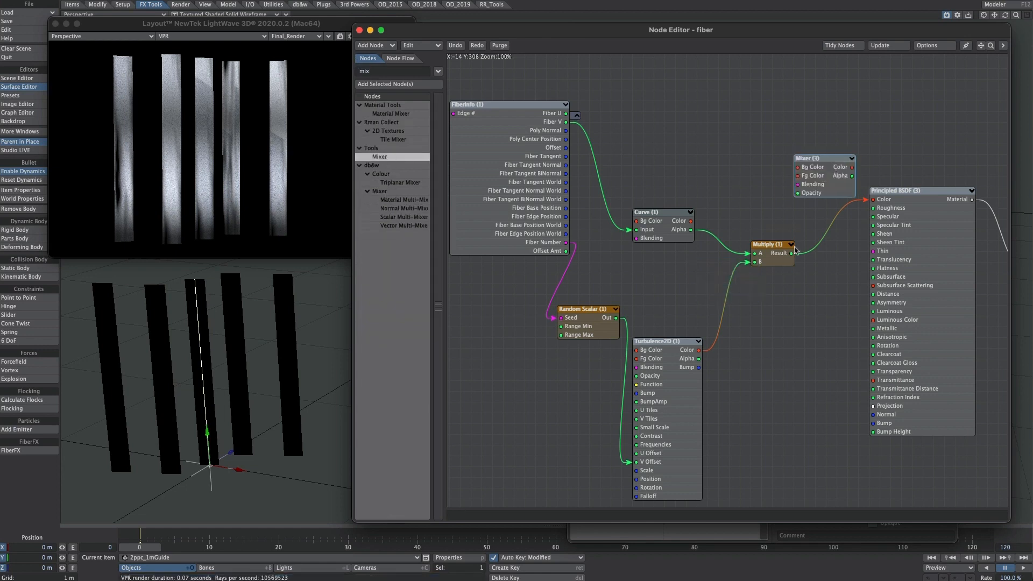
left_click_drag(790, 252, 797, 193)
left_click_drag(852, 167, 873, 199)
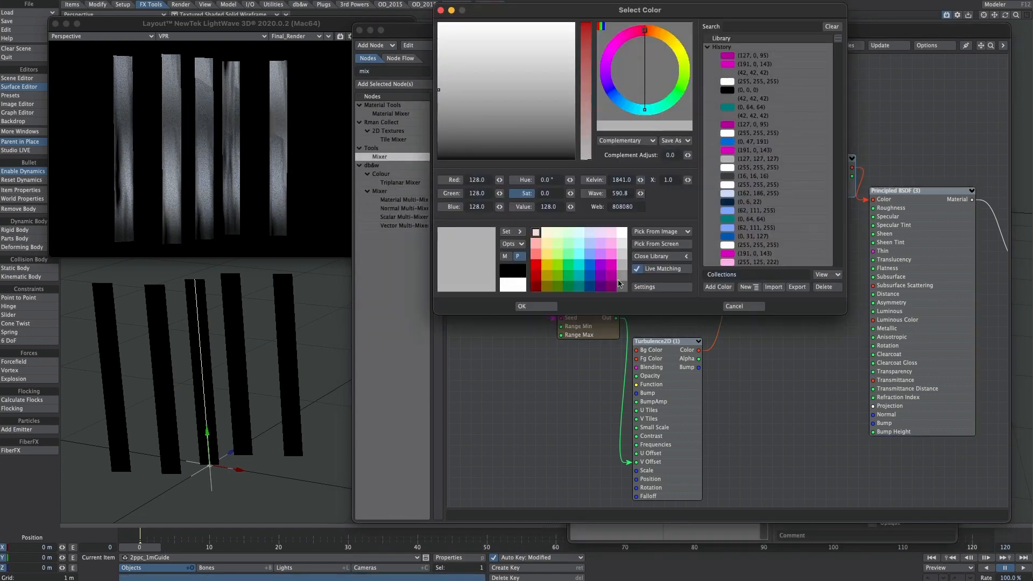
- Set the Mixer's foreground color to magenta (75%, 0%, 56%)
left_click(607, 275)
left_click(533, 306)
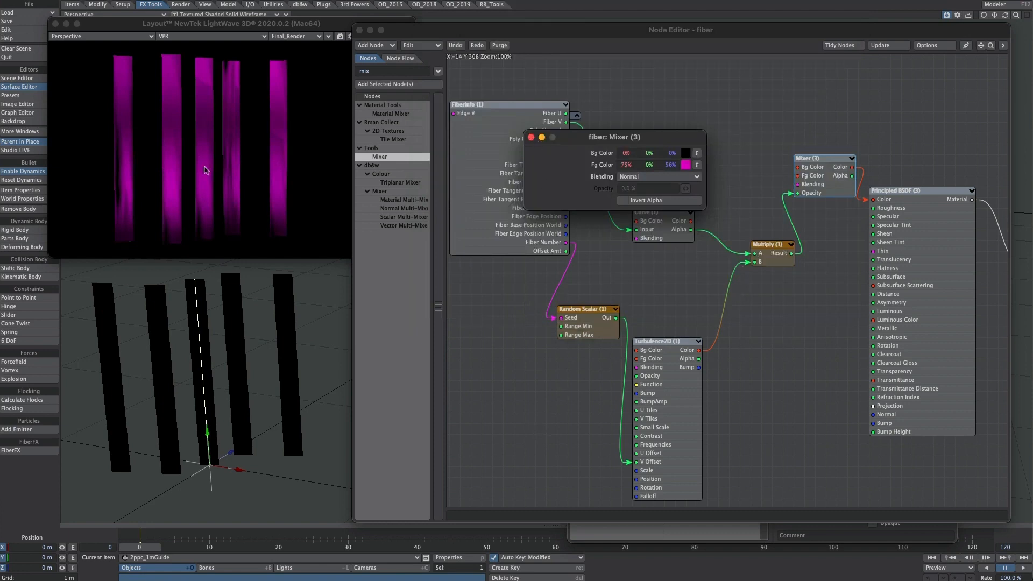
left_click(531, 139)
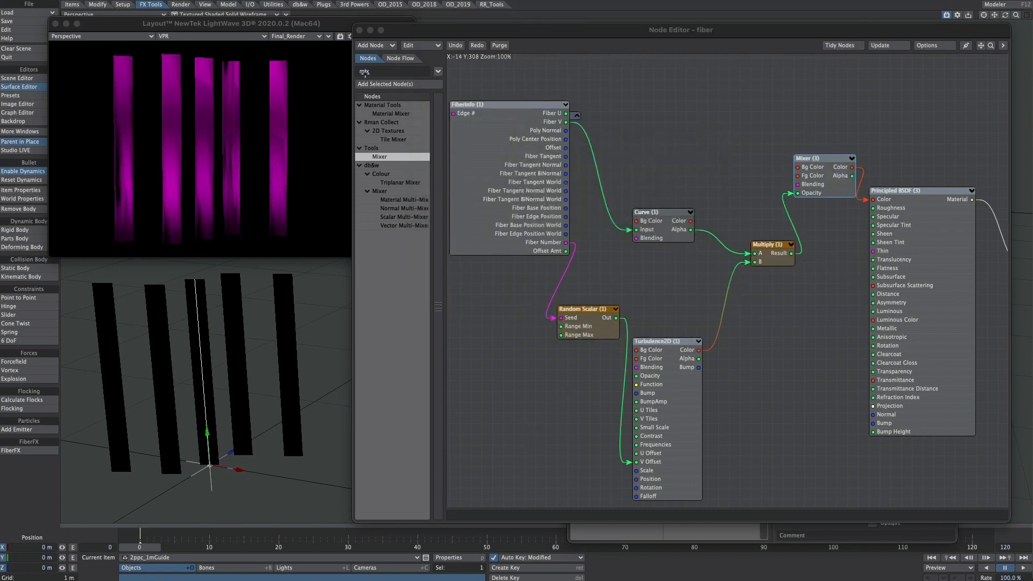
- Insert a ColorTool node between the Mixer's Color output and the Principled BSDF color
left_click(355, 71)
type("color")
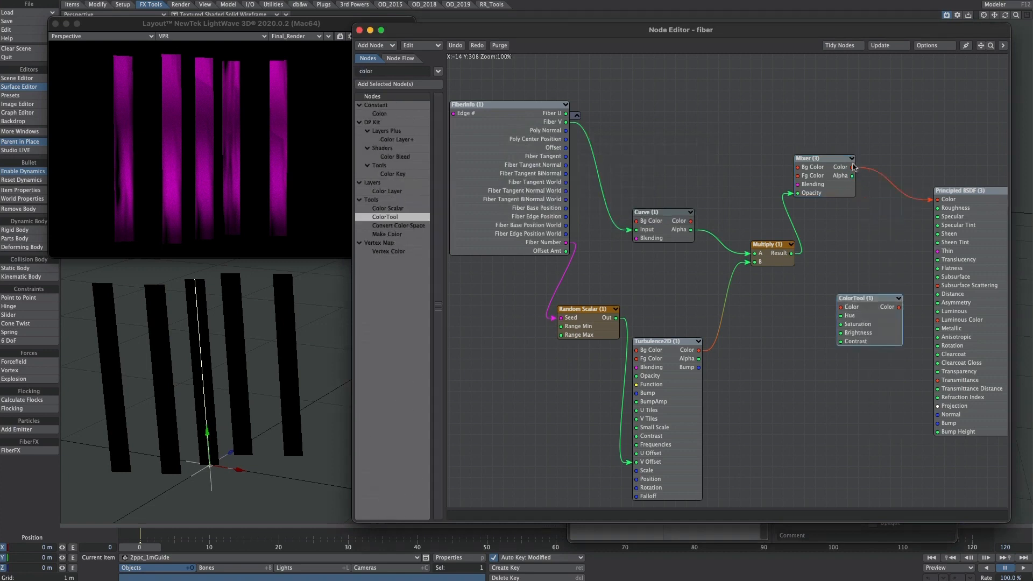
left_click_drag(851, 167, 937, 200)
- Duplicate the Random Scalar node, seed the copy with Fiber Number and connect its output to the ColorTool's Hue
left_click(573, 323)
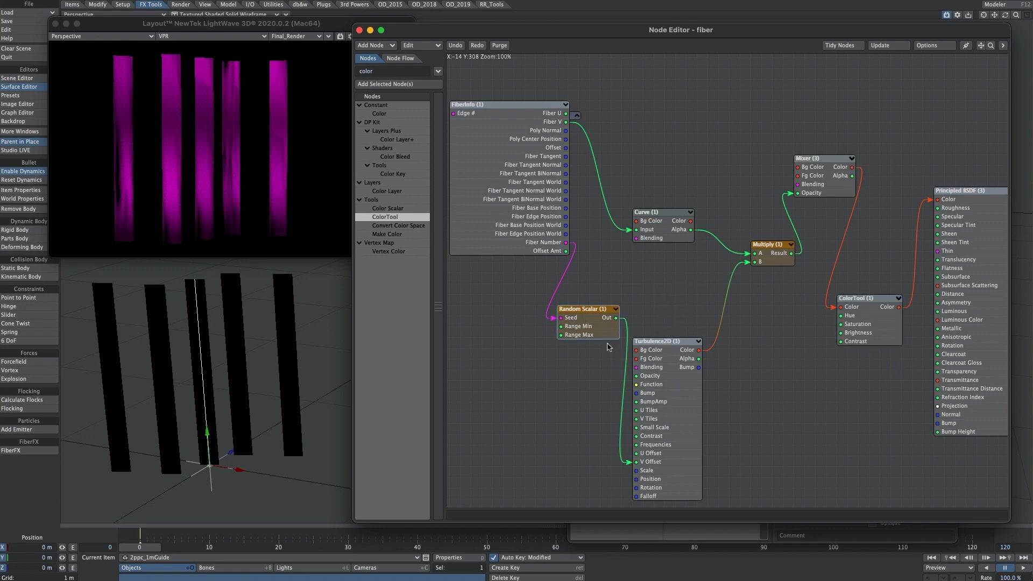
key("super+v")
left_click_drag(719, 298, 772, 358)
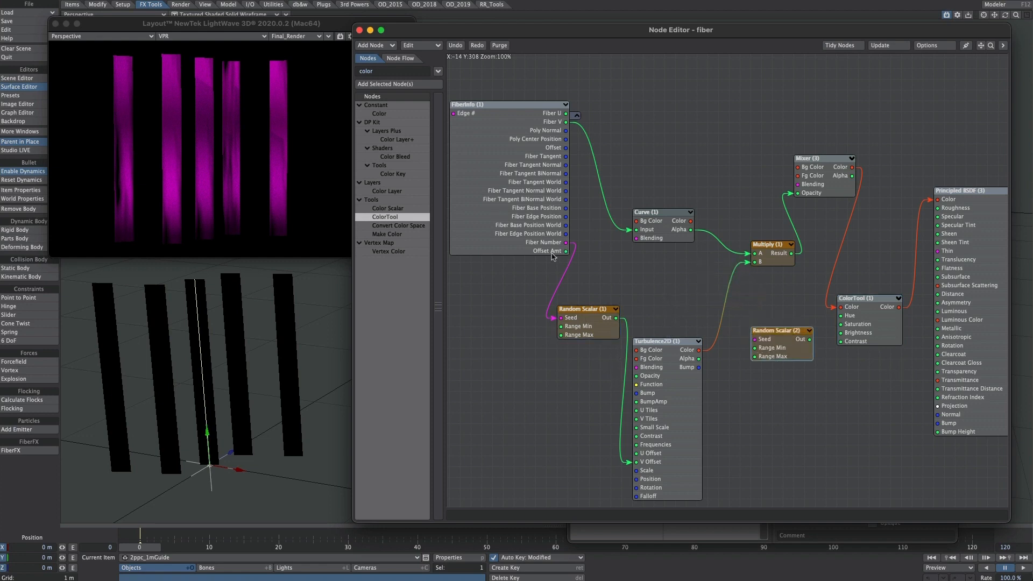
left_click_drag(567, 243, 840, 316)
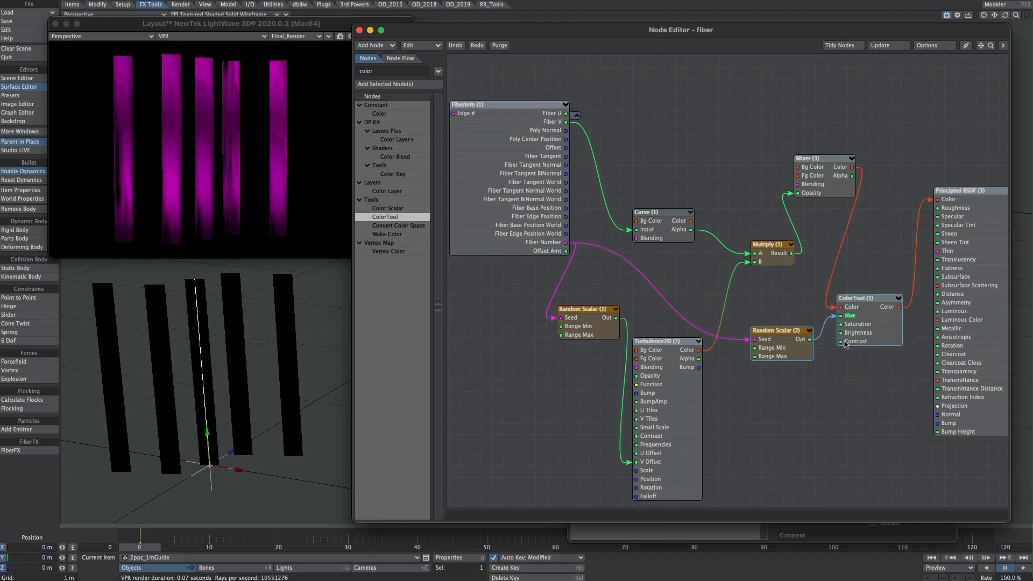
- Set the range of the hue-driving Random Scalar from -3 to 3 and include both minimum and maximum
double_click(775, 338)
left_click_drag(642, 163, 597, 169)
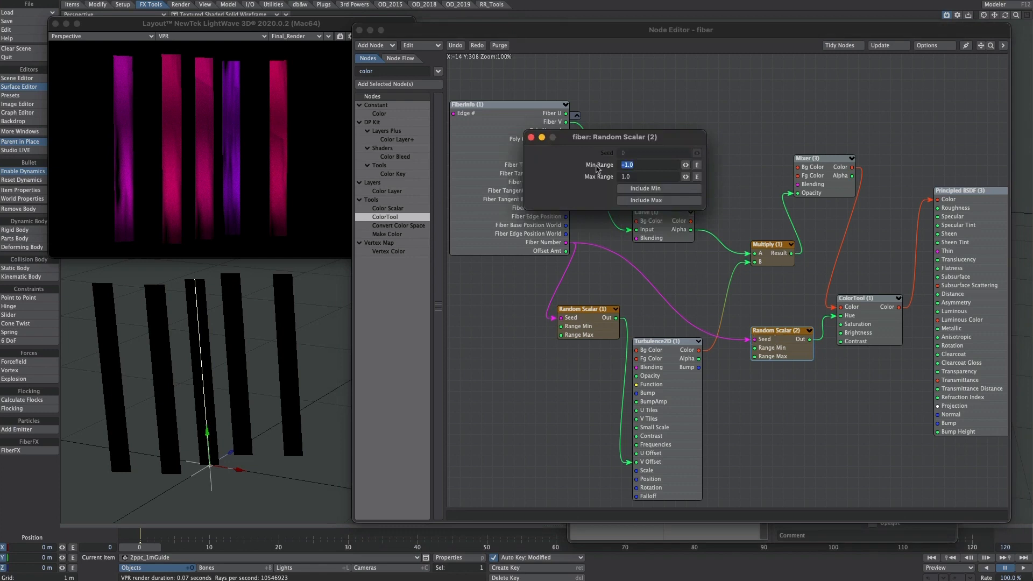
type("-3")
key("Tab")
type("3")
key("Return")
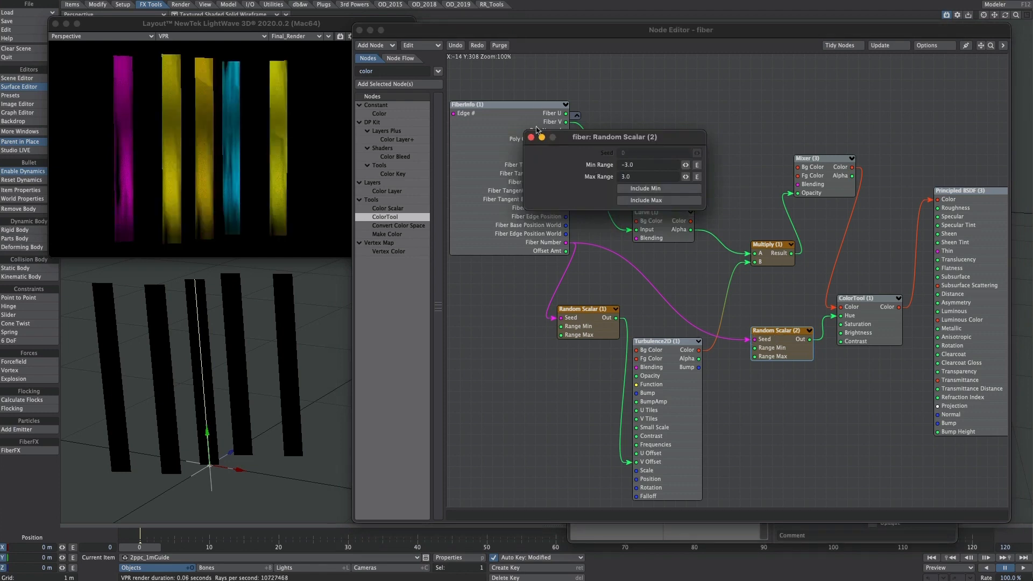
left_click(660, 189)
left_click(660, 200)
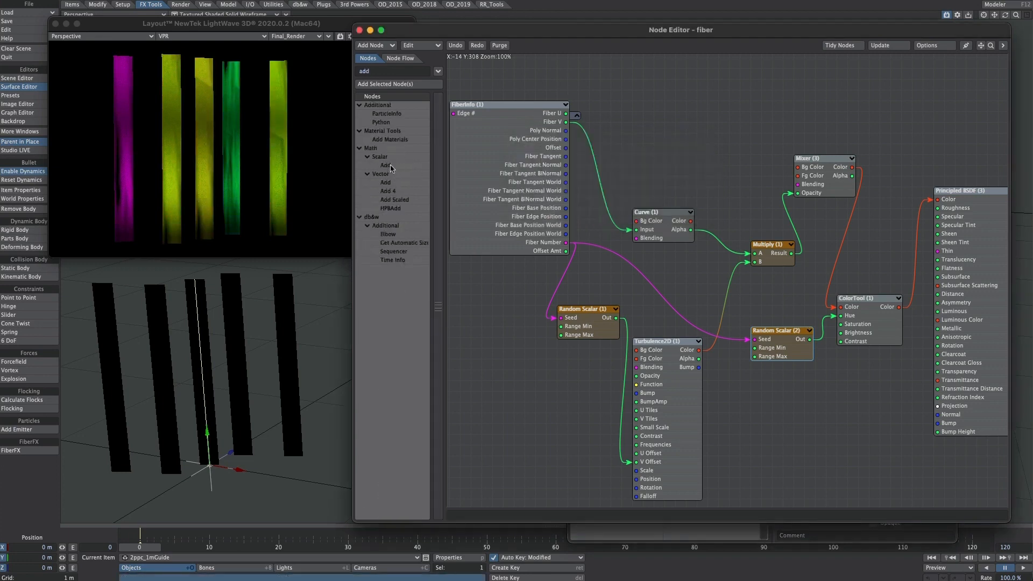
- Insert a scalar Add node between Fiber Number and the hue Random Scalar's Seed, enter 65656 as its B value and adjust it to shift the hues
left_click_drag(386, 165, 686, 297)
left_click_drag(566, 243, 762, 340)
double_click(694, 289)
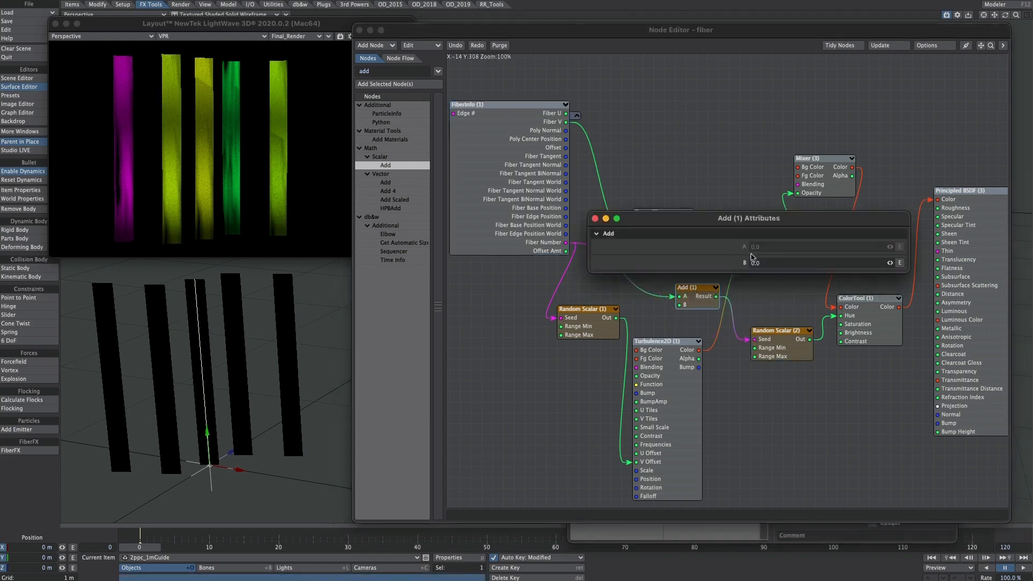
left_click(756, 263)
type("65656")
left_click_drag(889, 262, 847, 263)
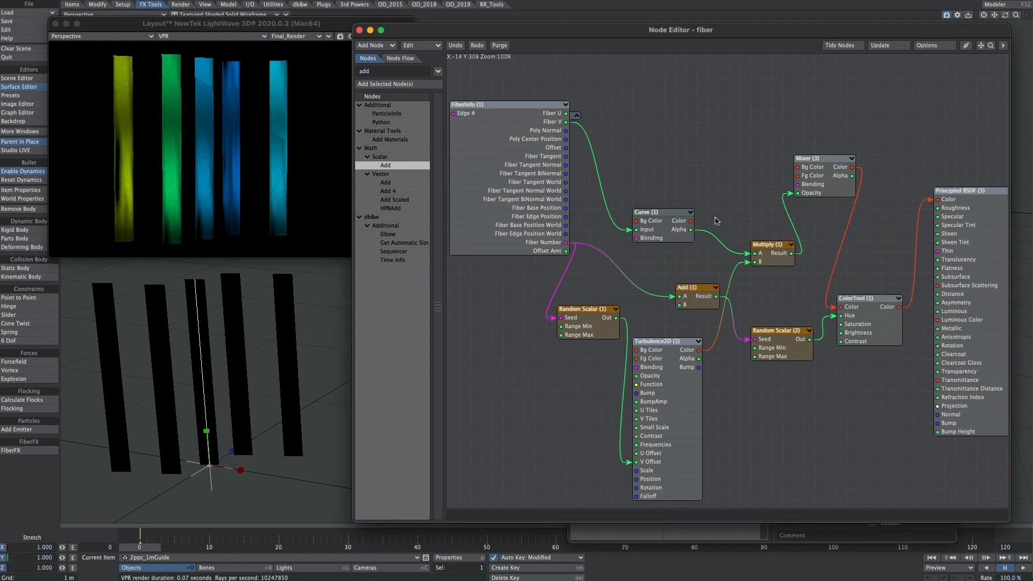
- Move the Surface node clear of the Principled BSDF and connect the Mixer's Color output to the Surface's Clip input
left_click_drag(980, 45, 760, 20)
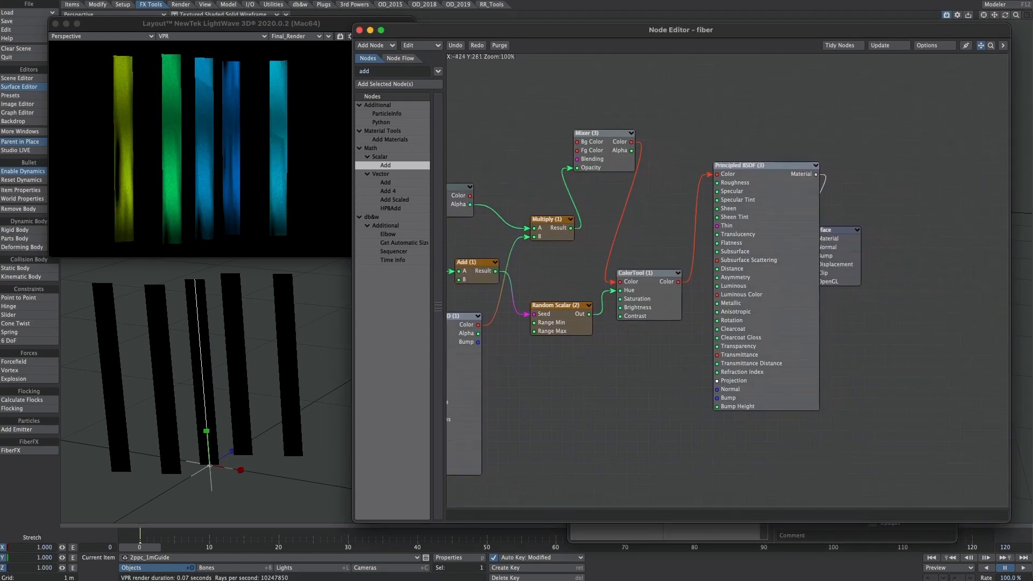
left_click_drag(846, 264, 922, 199)
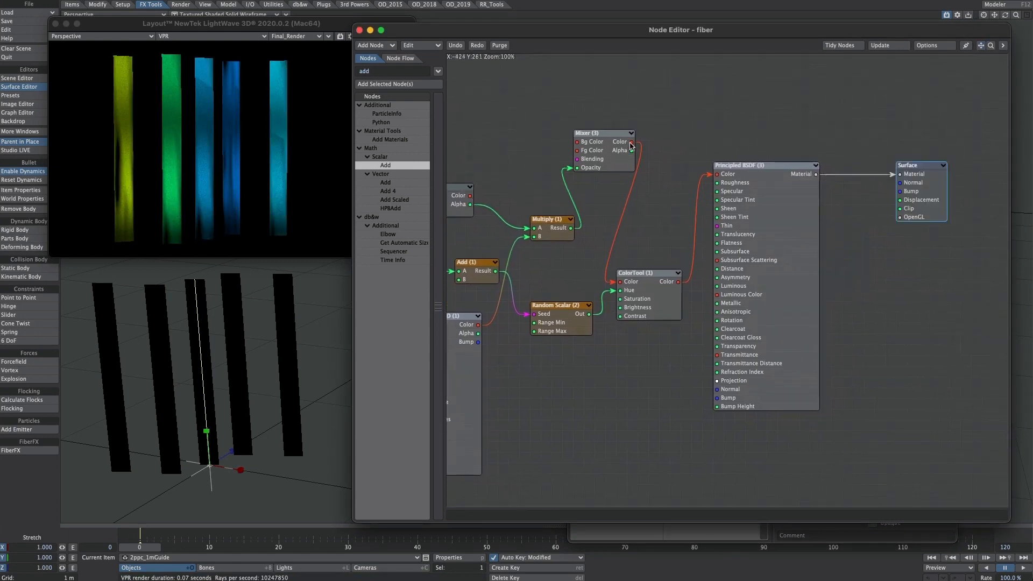
left_click_drag(632, 142, 896, 209)
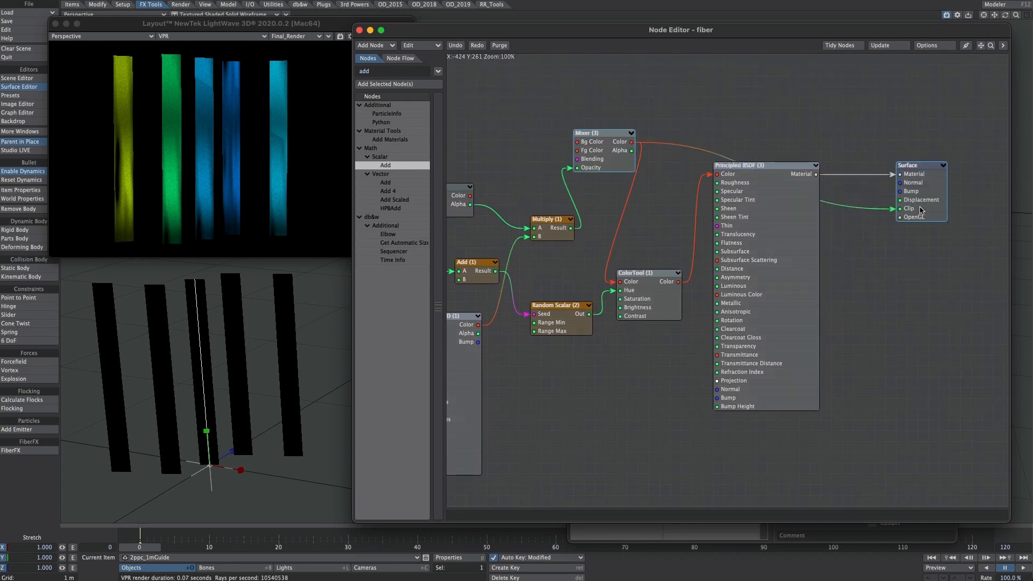
- Enable Visible to Camera in the basic properties of the EnvLight environment light
left_click(293, 567)
left_click(452, 557)
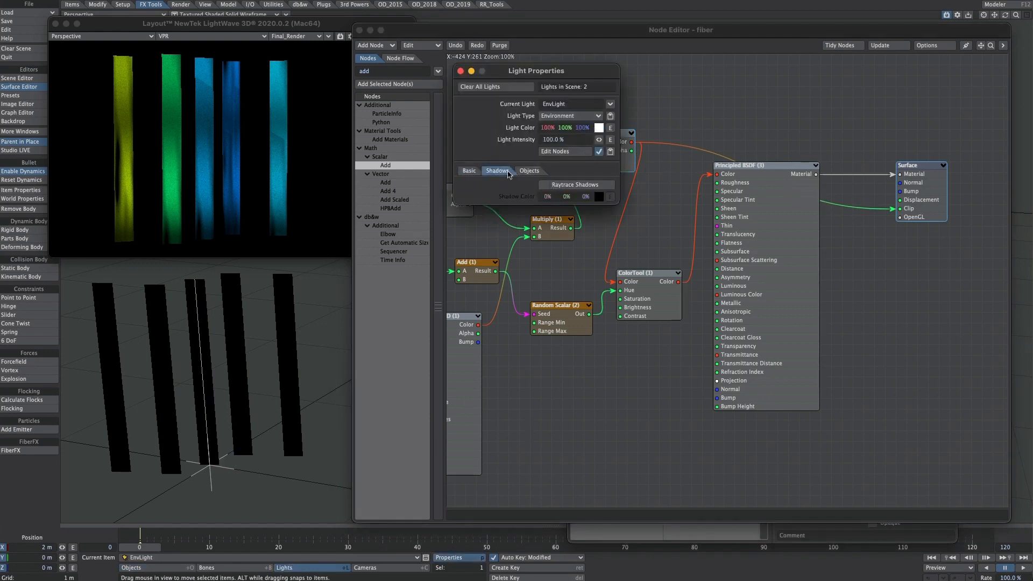
left_click(472, 171)
left_click(542, 197)
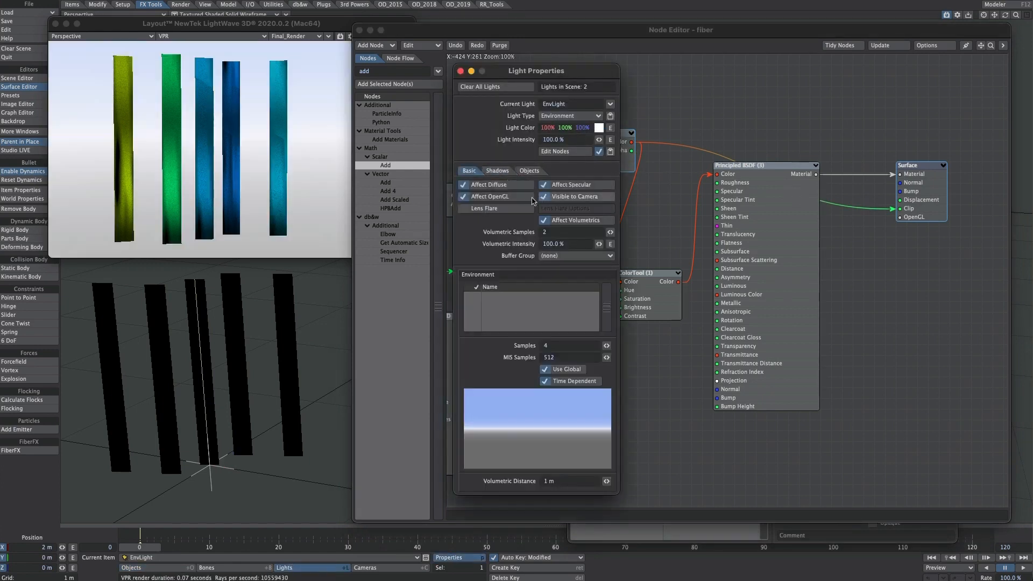
key("p")
- Disconnect the Mixer's Color output from the Surface's Clip input
left_click_drag(891, 209, 742, 346)
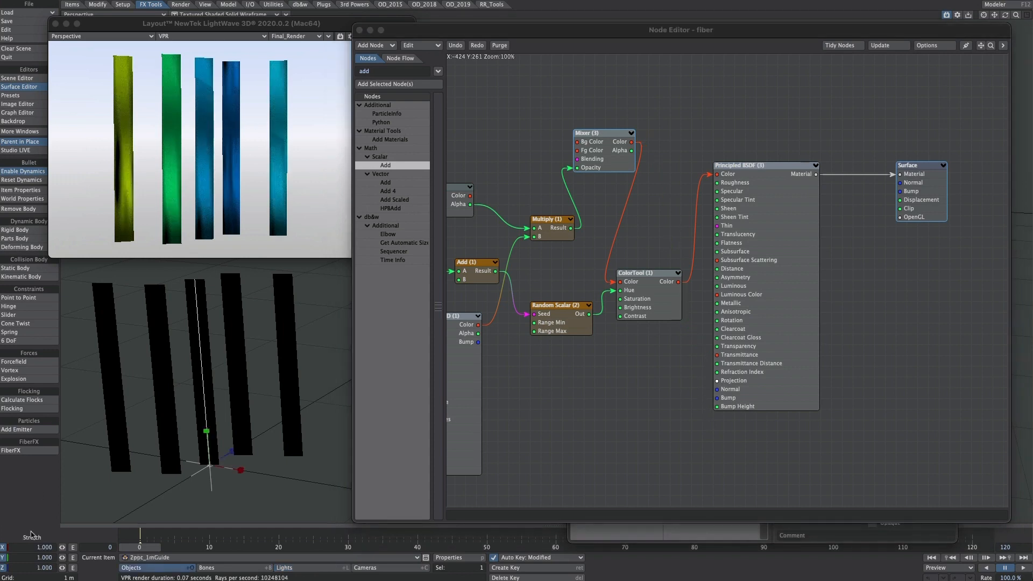
- Add a Gradient texture to the FiberFX Fiber Width with Fiber V as its input parameter
left_click(15, 452)
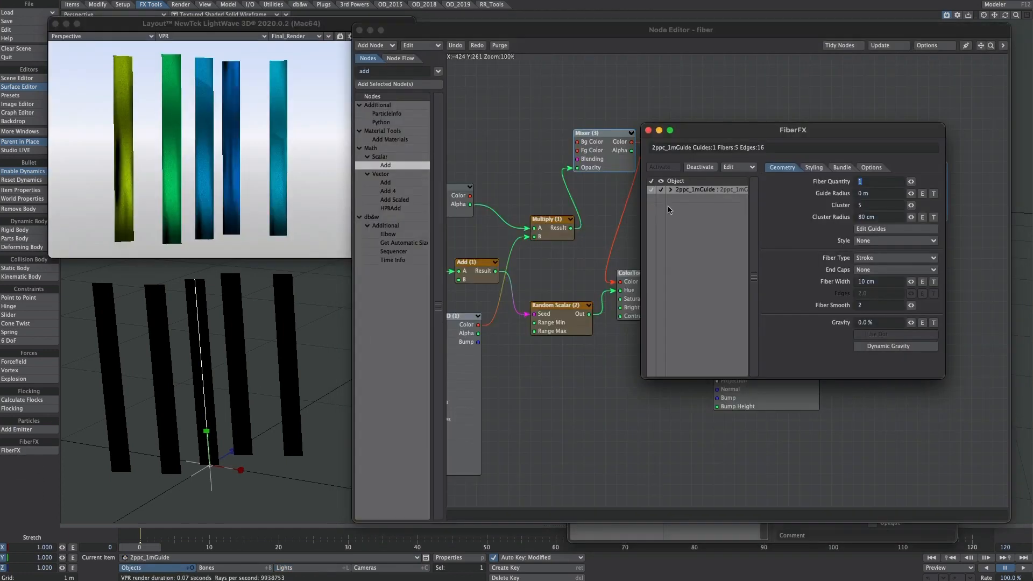
left_click(933, 281)
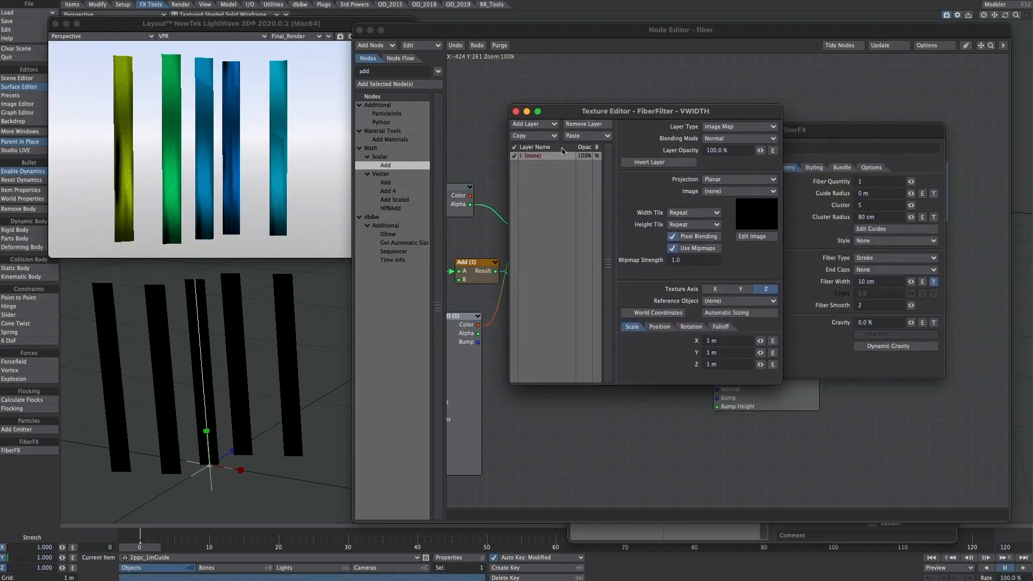
left_click(715, 129)
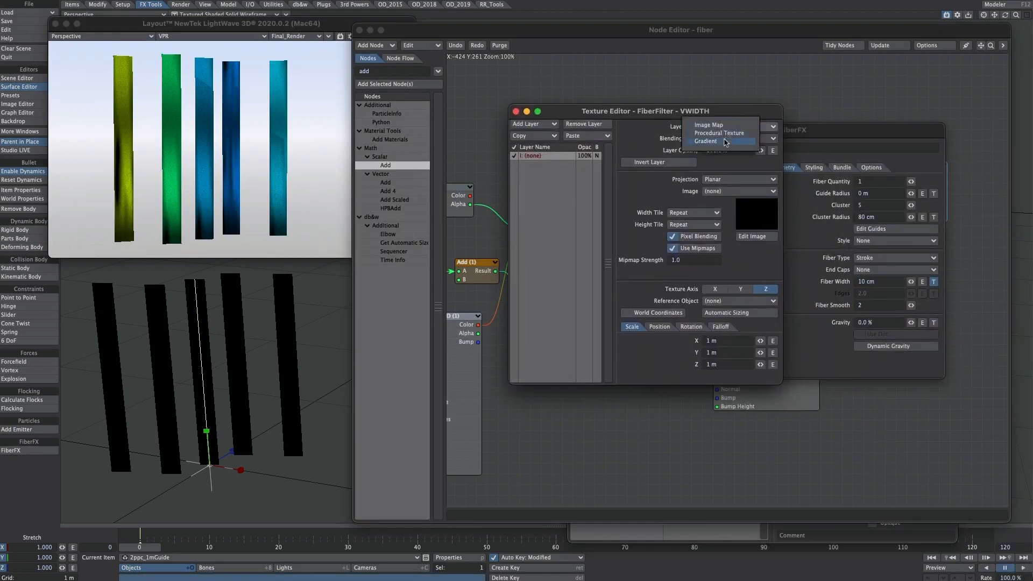
left_click(726, 144)
left_click(703, 181)
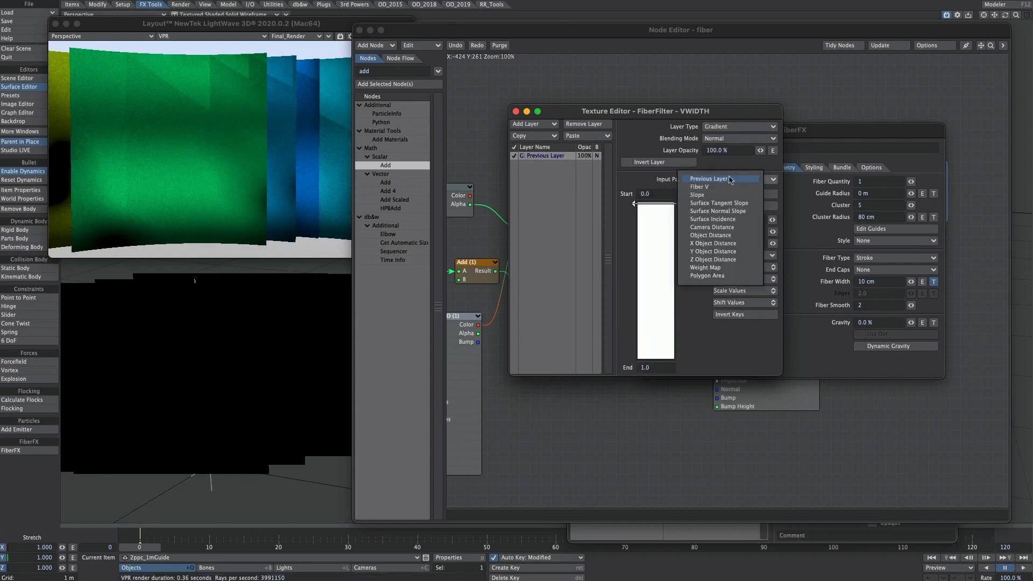
left_click(730, 188)
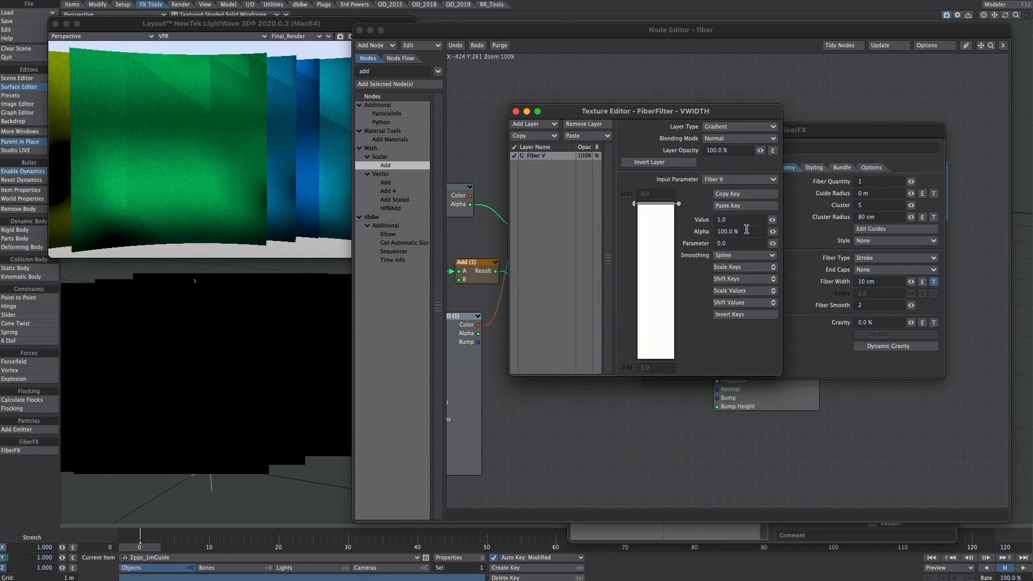
- Set the width gradient's first key to value 0 and alpha 0%, and add a key at parameter 1 with alpha 100%
left_click(723, 219)
type("0")
key("Tab")
type("0")
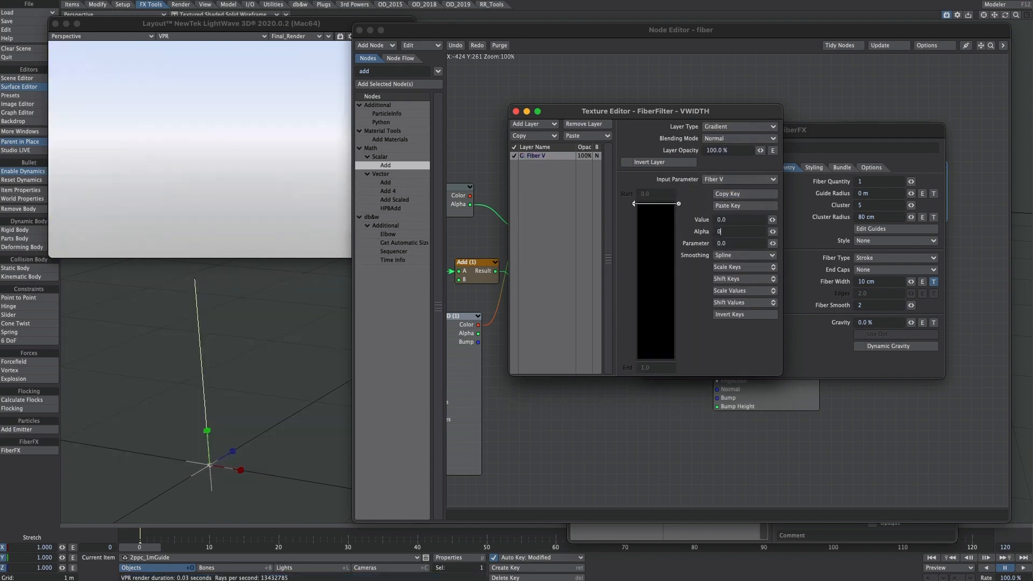
key("Tab")
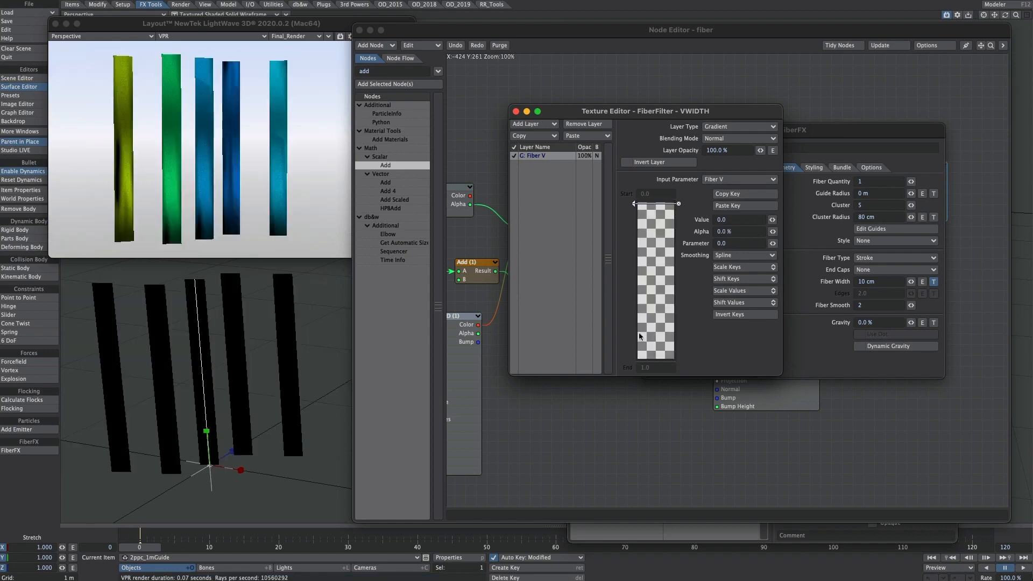
type("1")
key("Return")
left_click(737, 231)
type("100")
key("Tab")
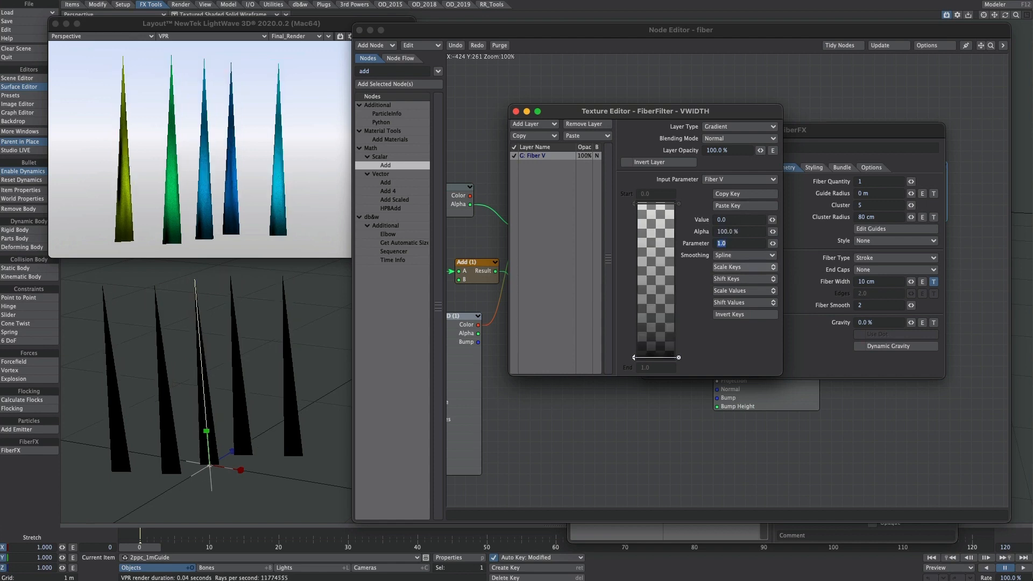
- Set the Fiber Width to 16.5 cm and reshape the width gradient to give the fibers a rounded, leaf-like taper
left_click_drag(909, 281, 916, 249)
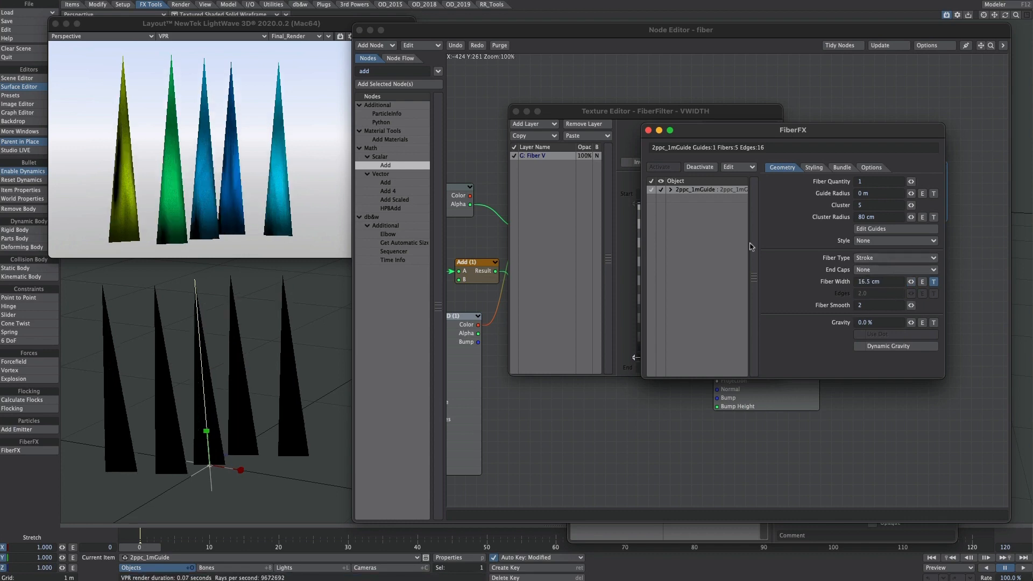
left_click(546, 234)
left_click_drag(604, 194, 592, 242)
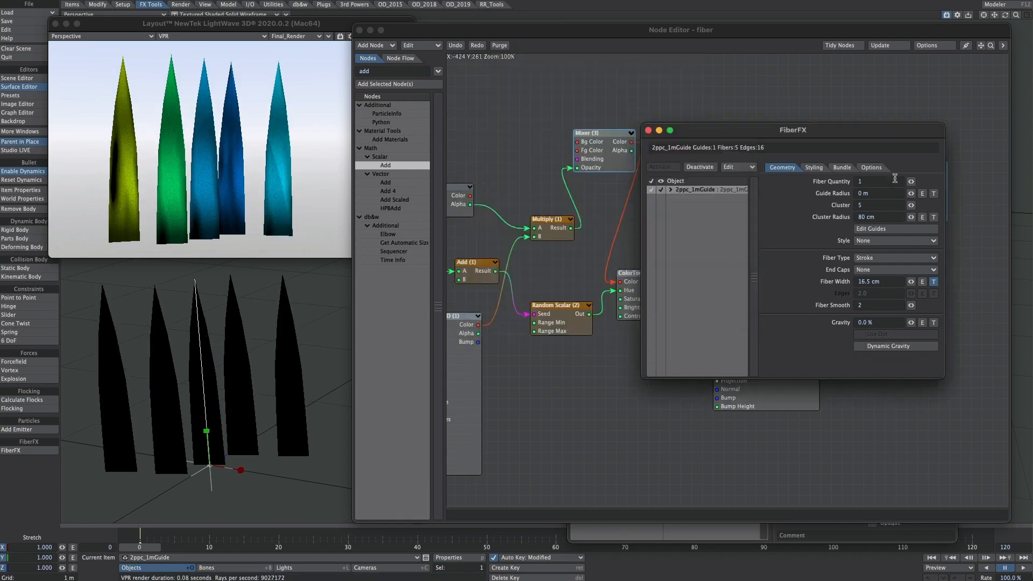
- Raise the fiber Cluster to 9 and set Random Length to 80%
left_click_drag(910, 205, 914, 217)
left_click(813, 167)
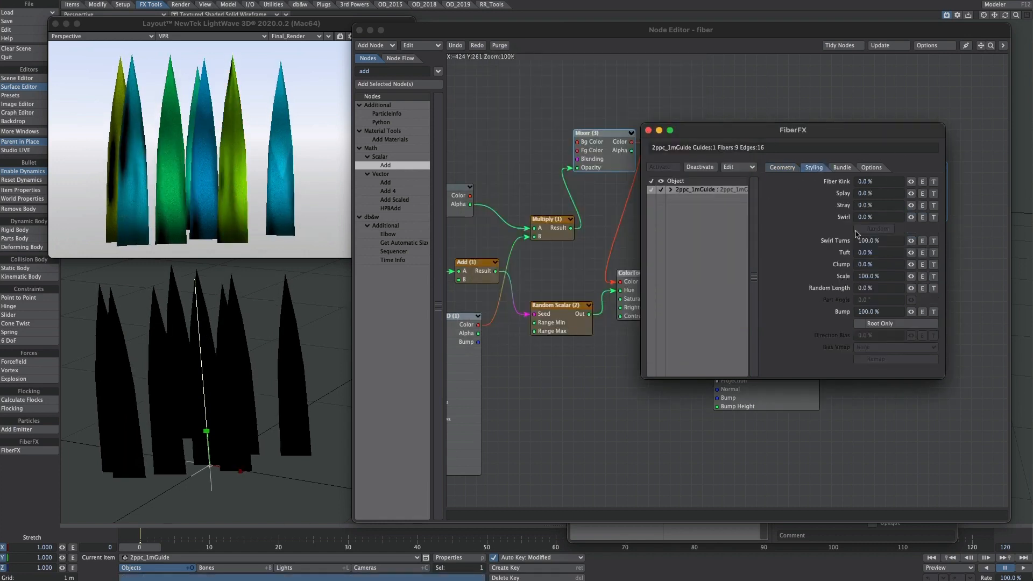
left_click(869, 288)
type("80")
key("Tab")
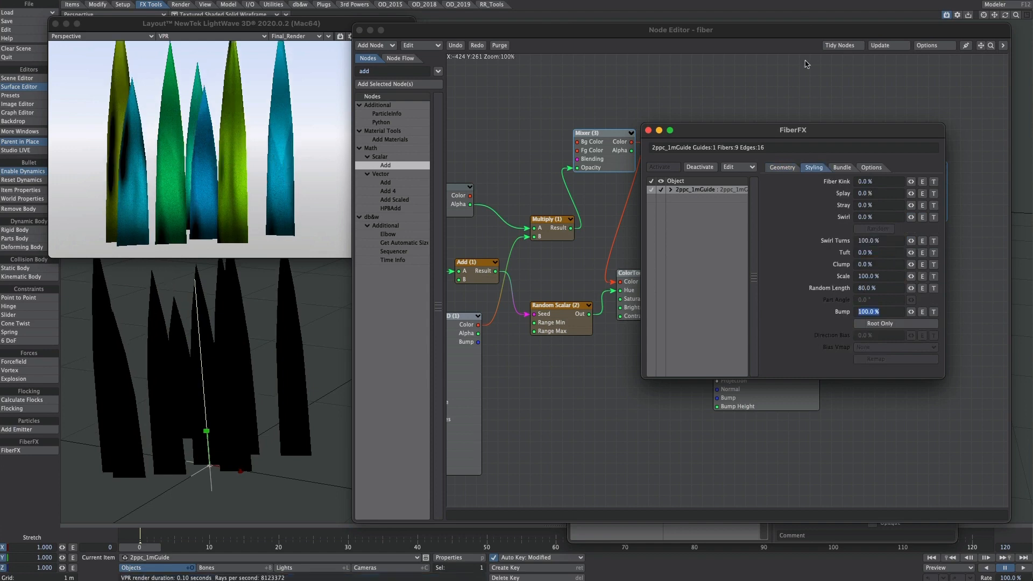
- Give the fibers an 8% Swirl with Random enabled and 20% Swirl Turns, and fine-tune the Swirl amount
left_click_drag(910, 217, 913, 217)
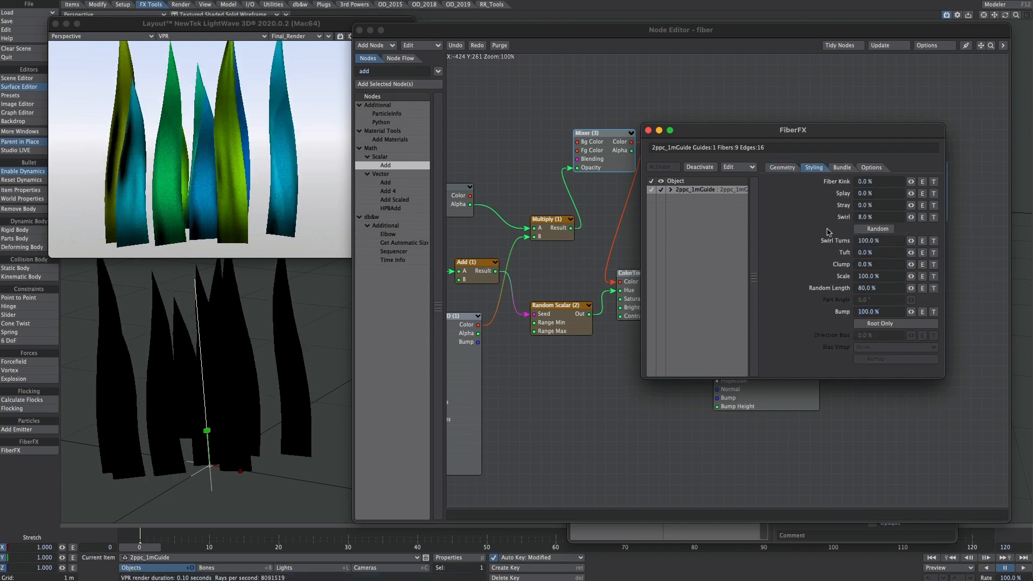
left_click(887, 240)
type("20")
key("Tab")
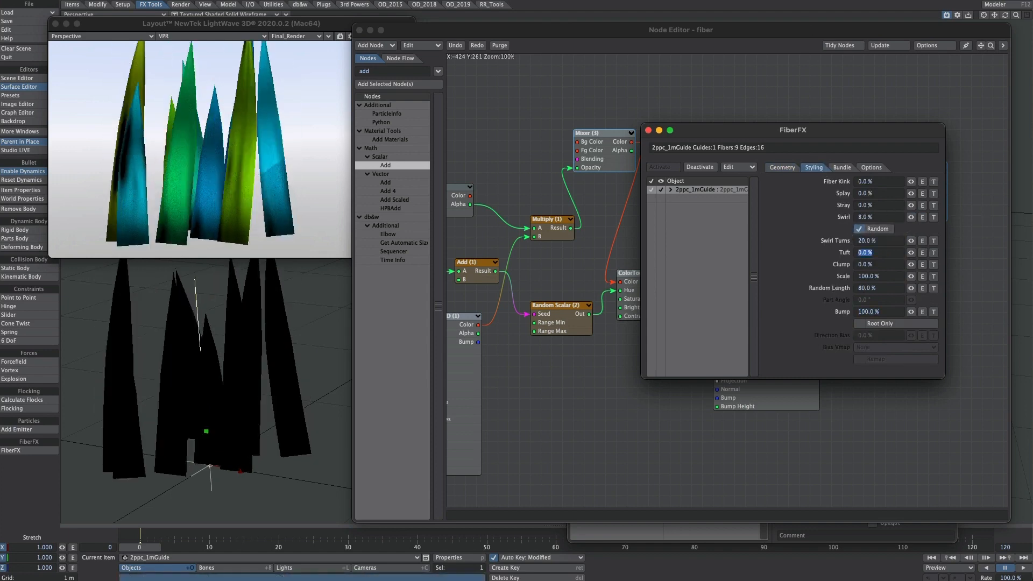
left_click_drag(911, 216, 908, 217)
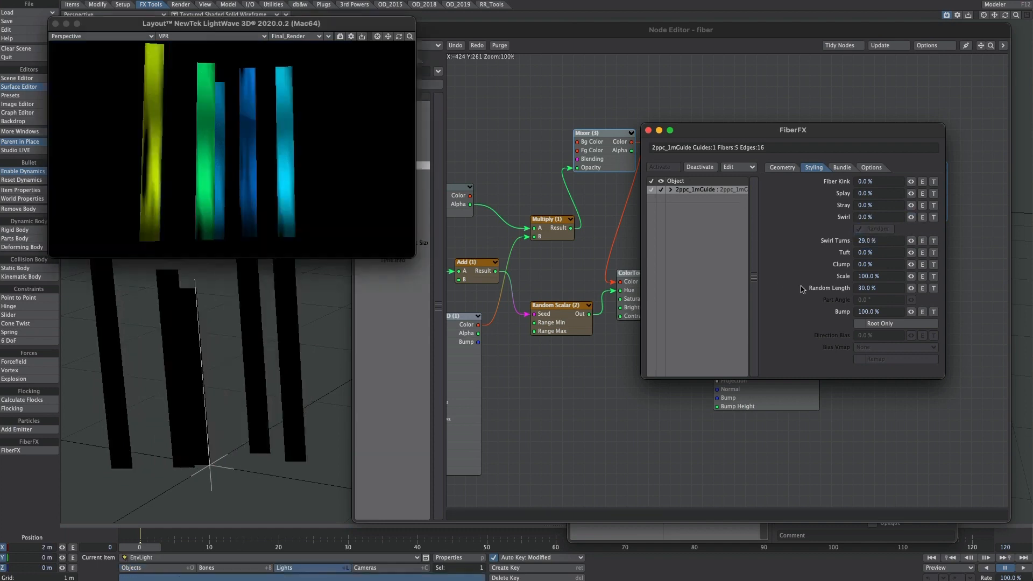
- Show the FiberFX geometry settings and move the FiberFX window clear of the node network
left_click(772, 170)
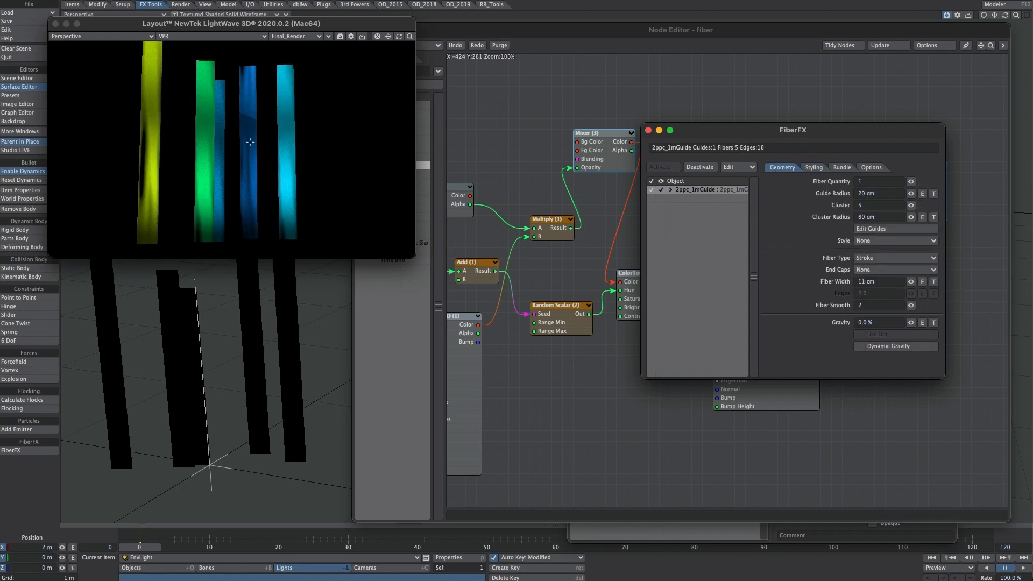
left_click_drag(792, 133, 187, 269)
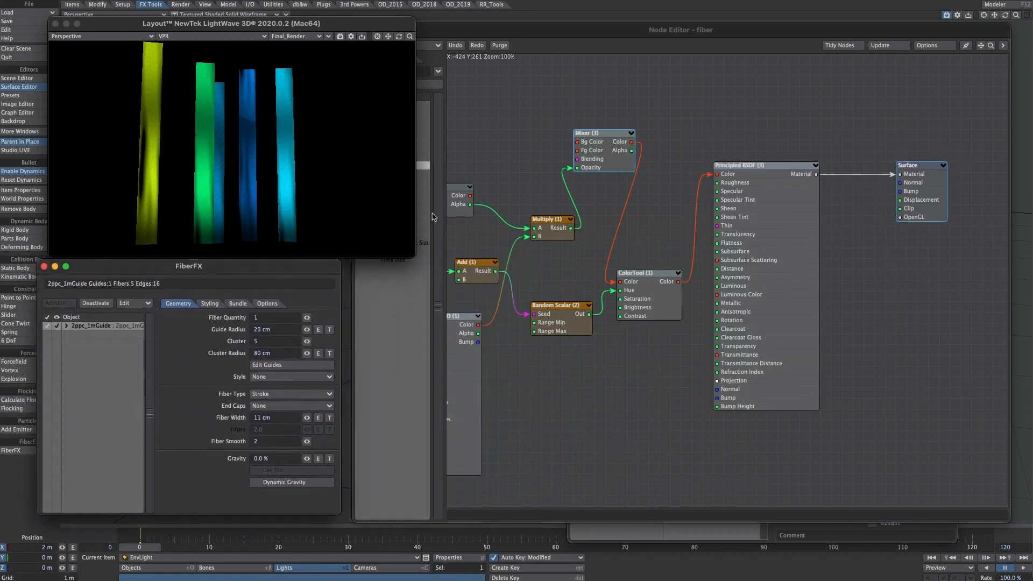
- Search the node list for image and delete all shading nodes between FiberInfo and the Principled BSDF
left_click_drag(981, 45, 1032, 14)
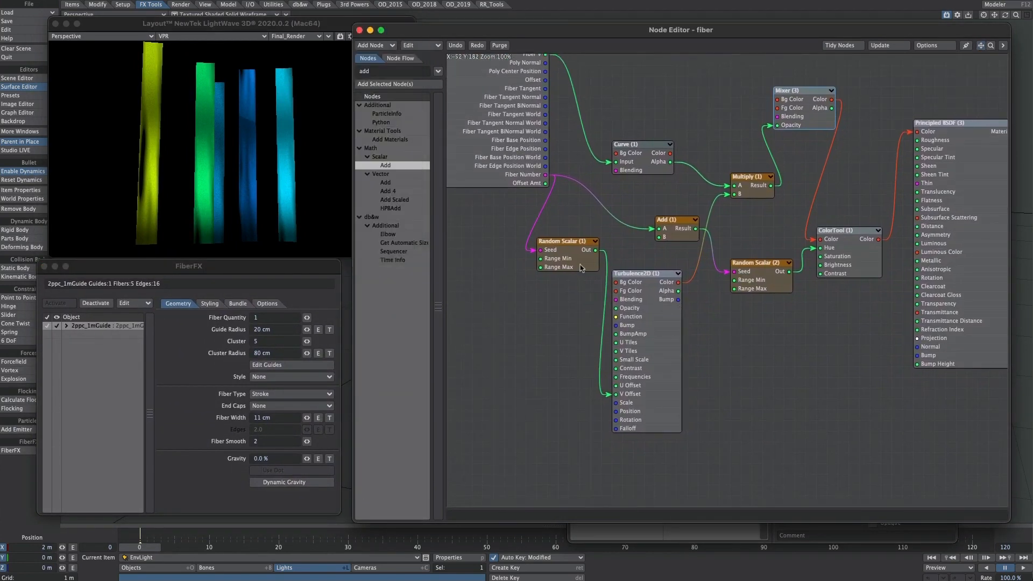
double_click(375, 72)
type("image")
left_click(400, 113)
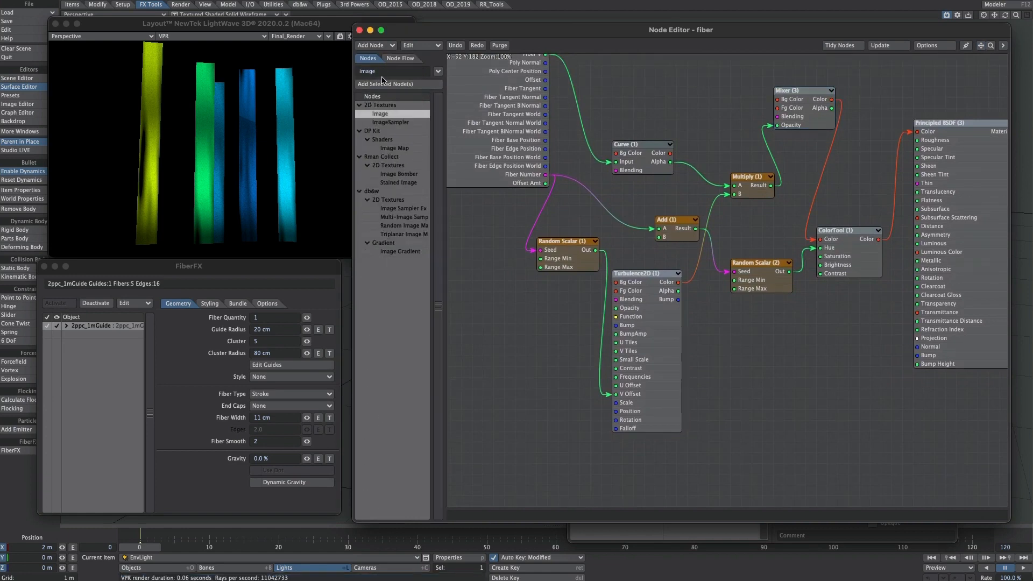
left_click_drag(853, 85, 573, 441)
key("Delete")
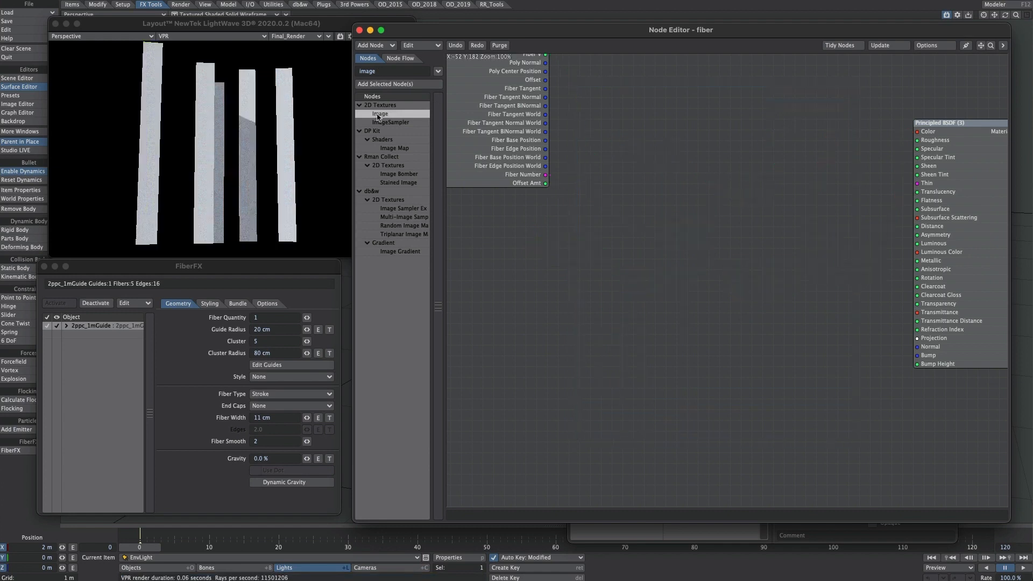
- Add an Image node using rope_albdo.jpg and connect its Color output to the Principled BSDF's Color
double_click(380, 113)
double_click(718, 268)
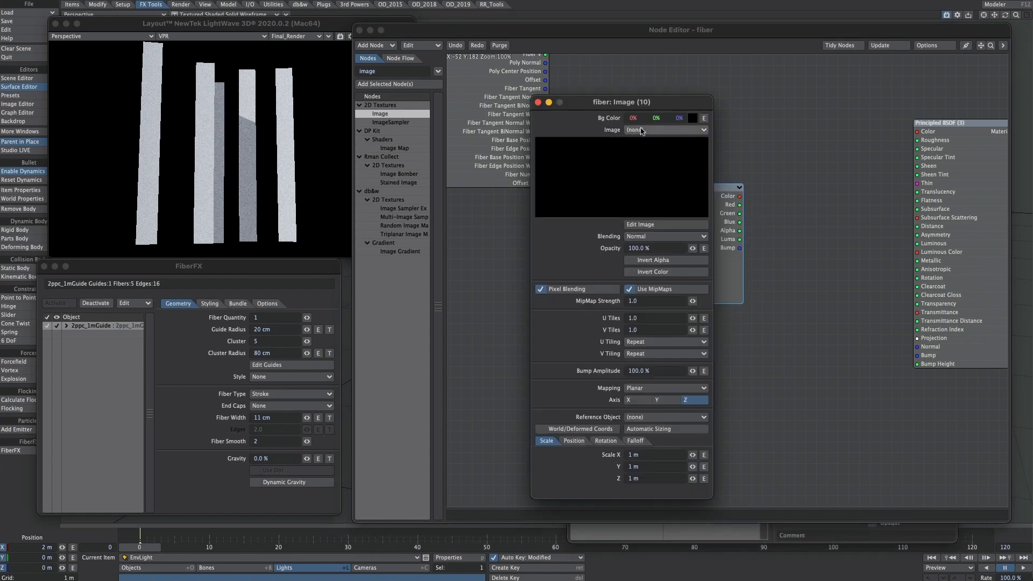
left_click(641, 130)
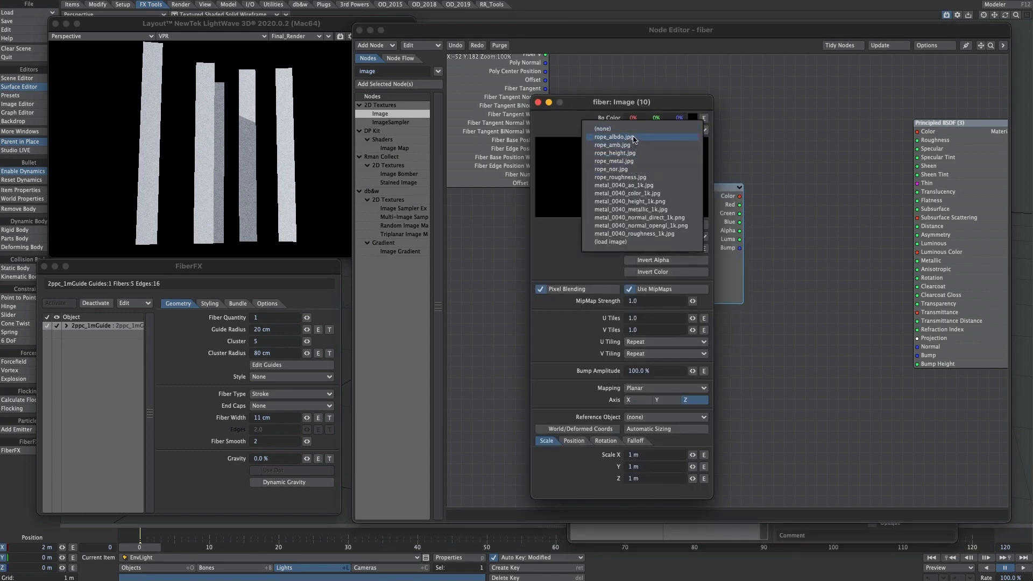
left_click(634, 137)
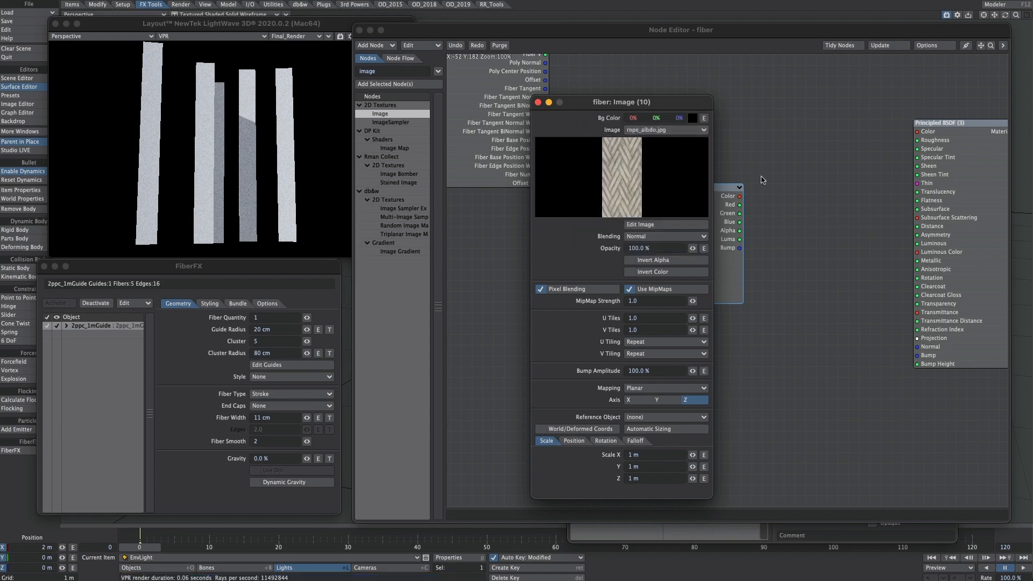
left_click_drag(740, 197, 917, 131)
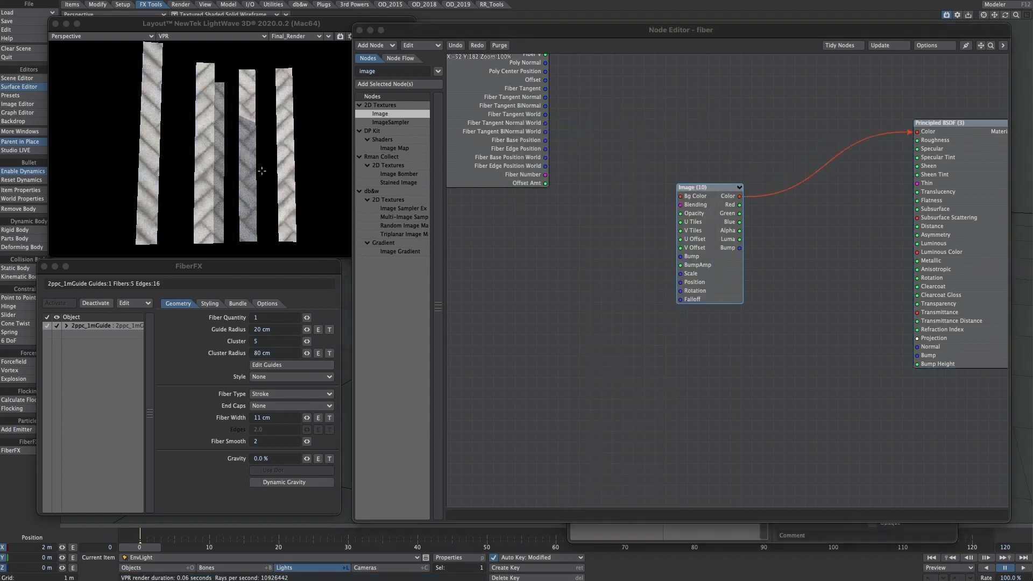
- Change the rope Image node's mapping to Object UV
double_click(698, 227)
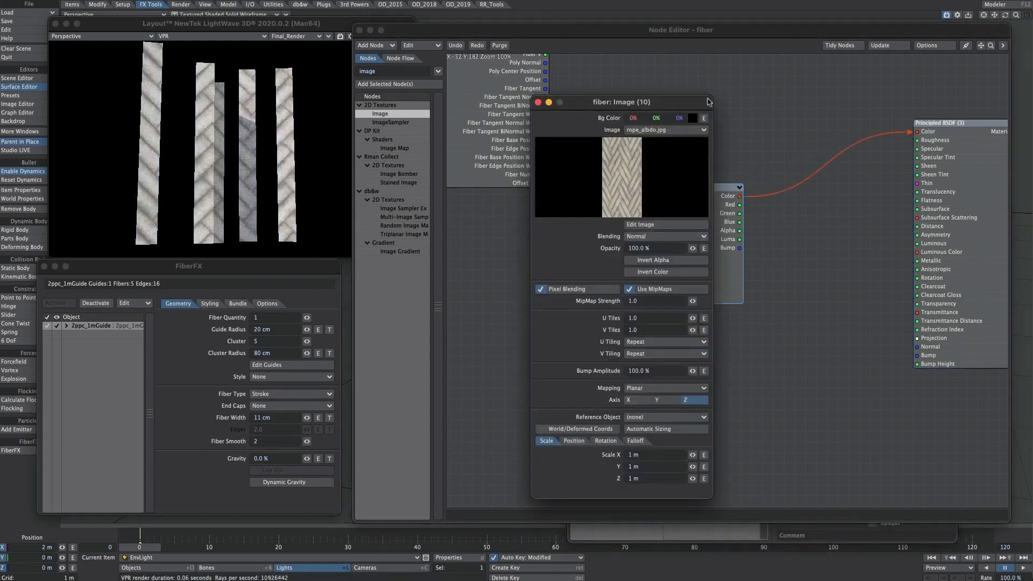
left_click(634, 388)
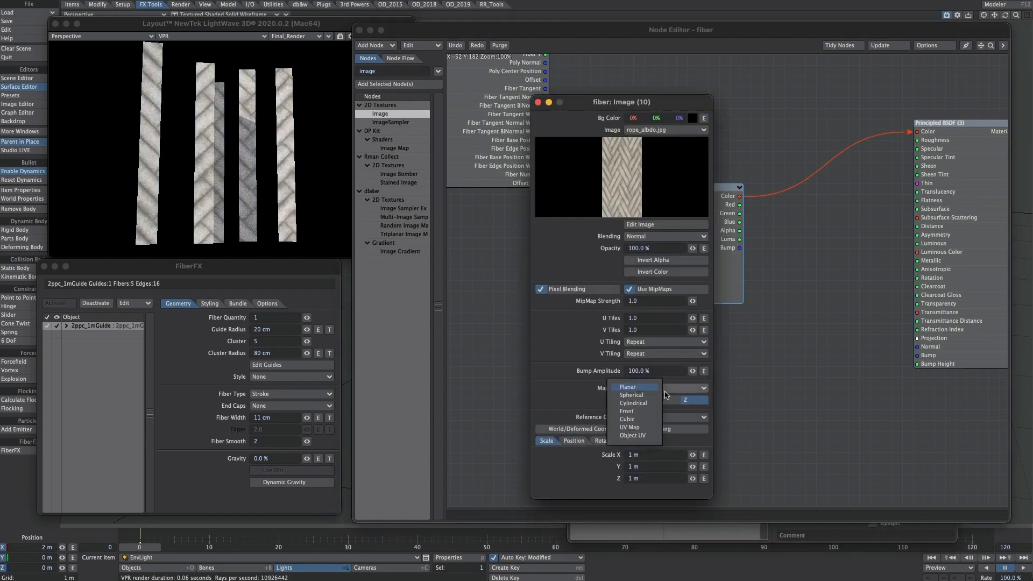
left_click(647, 435)
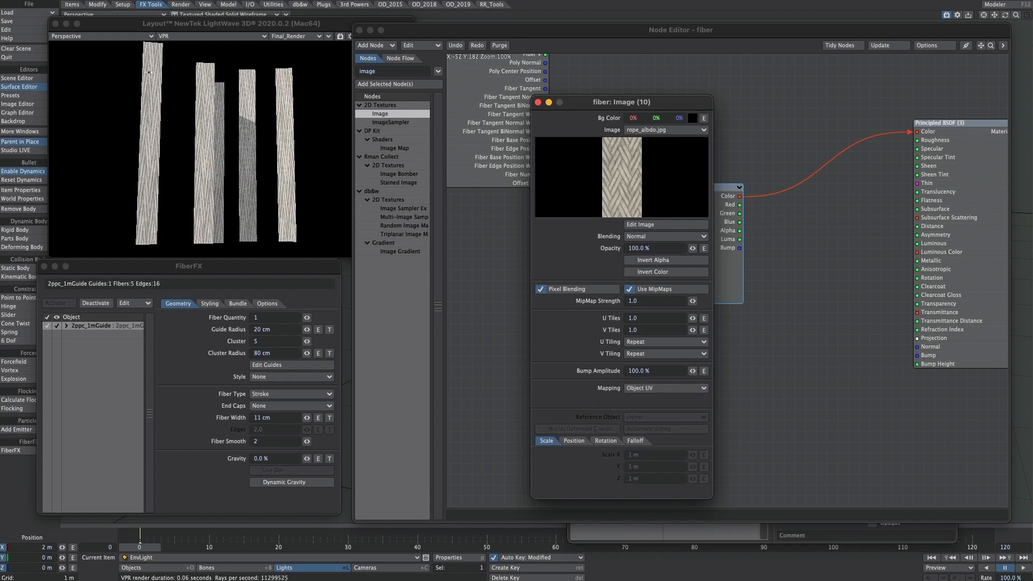
- Add a constant Scalar node and connect its output to the rope Image node's V Tiles input
left_click(537, 102)
right_click(464, 240)
mouse_move(506, 272)
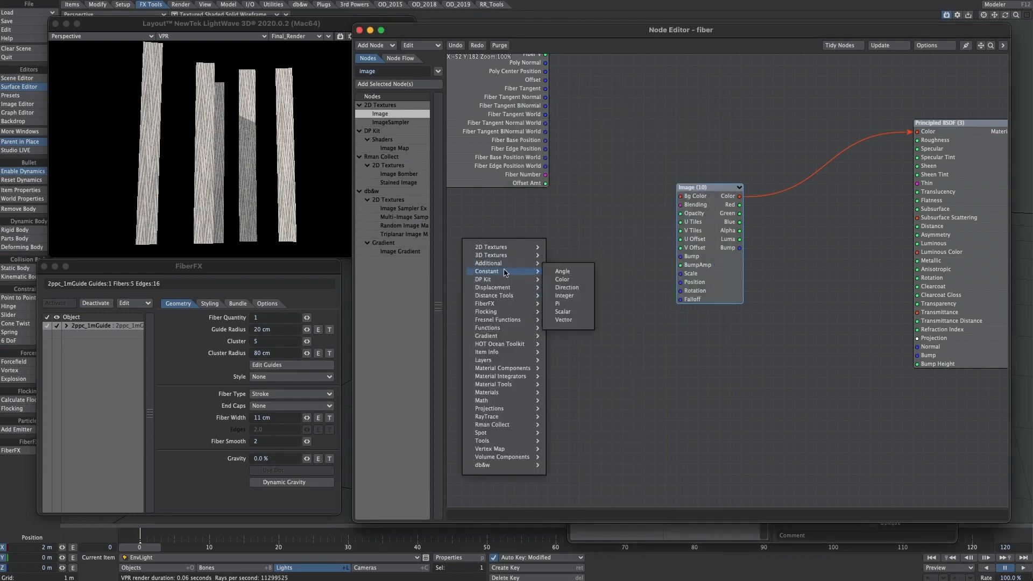
left_click(562, 312)
left_click_drag(706, 272, 680, 230)
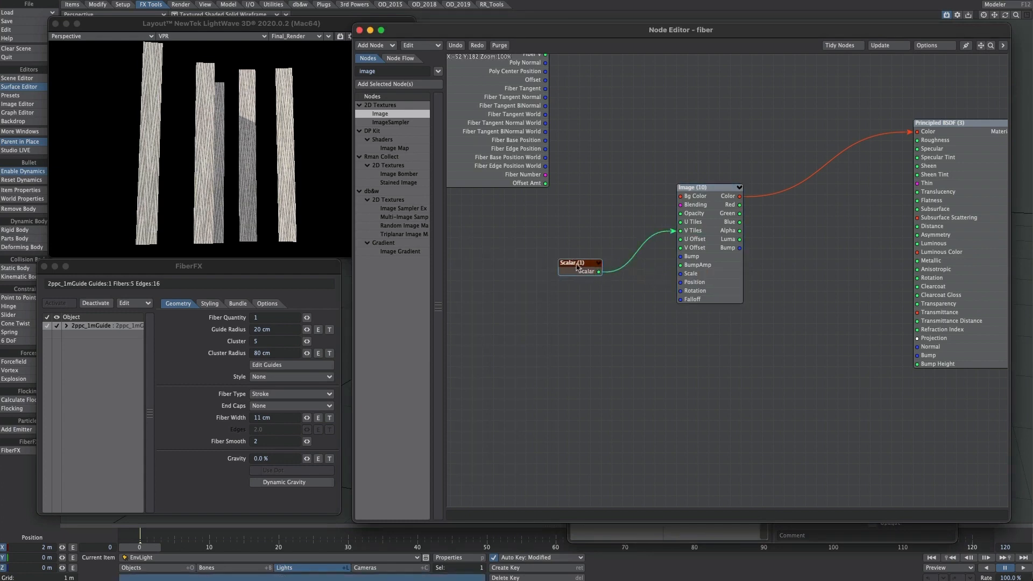
- Set the Scalar node driving the rope image's V tiling to 3.0
double_click(576, 273)
left_click(645, 119)
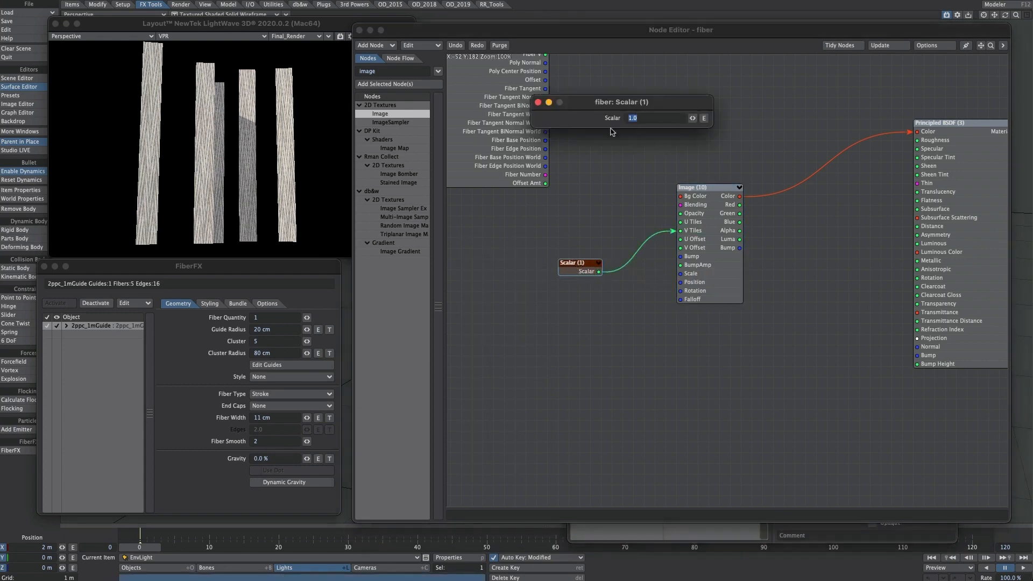
type("3")
key("Return")
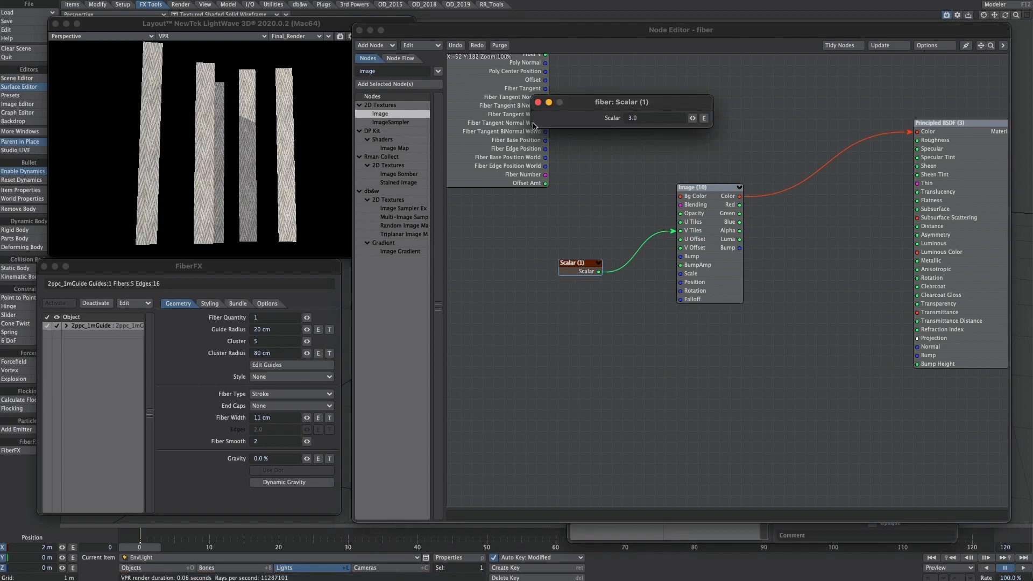
- Change the FiberFX Fiber Type to Solid and view the textured strands from other angles
left_click_drag(165, 164, 190, 187, "ctrl+alt")
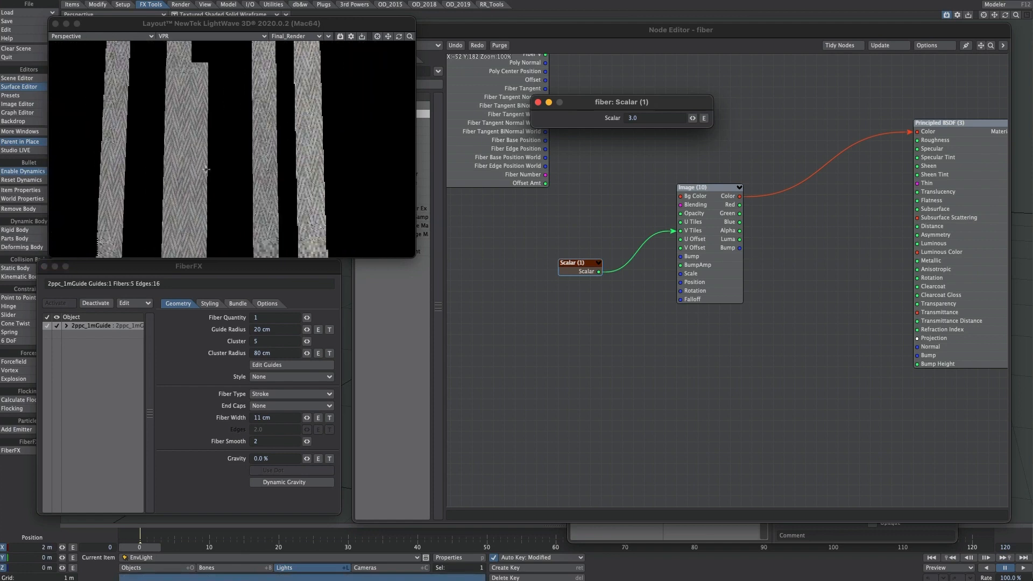
left_click_drag(197, 139, 307, 138, "alt")
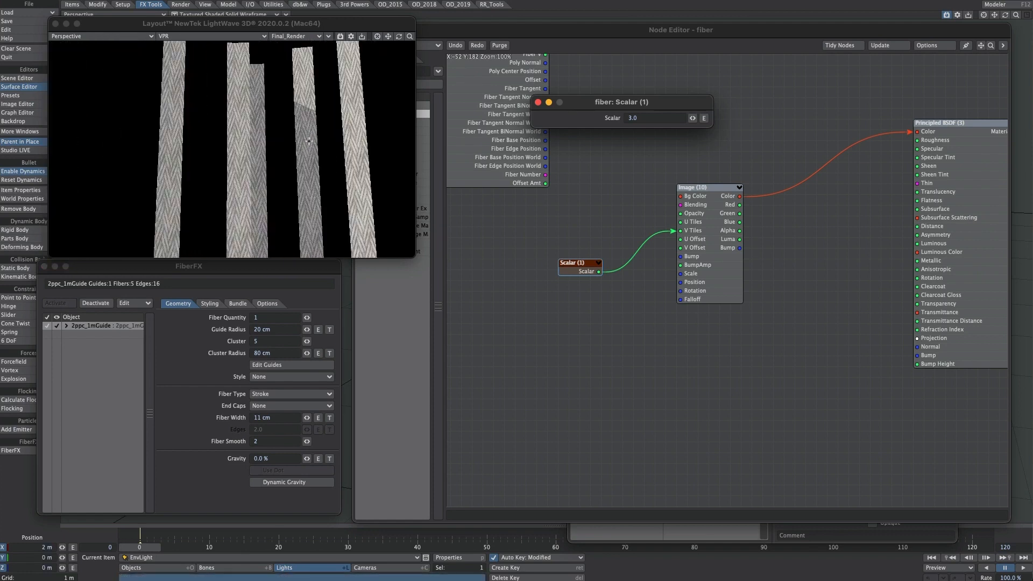
left_click(194, 411)
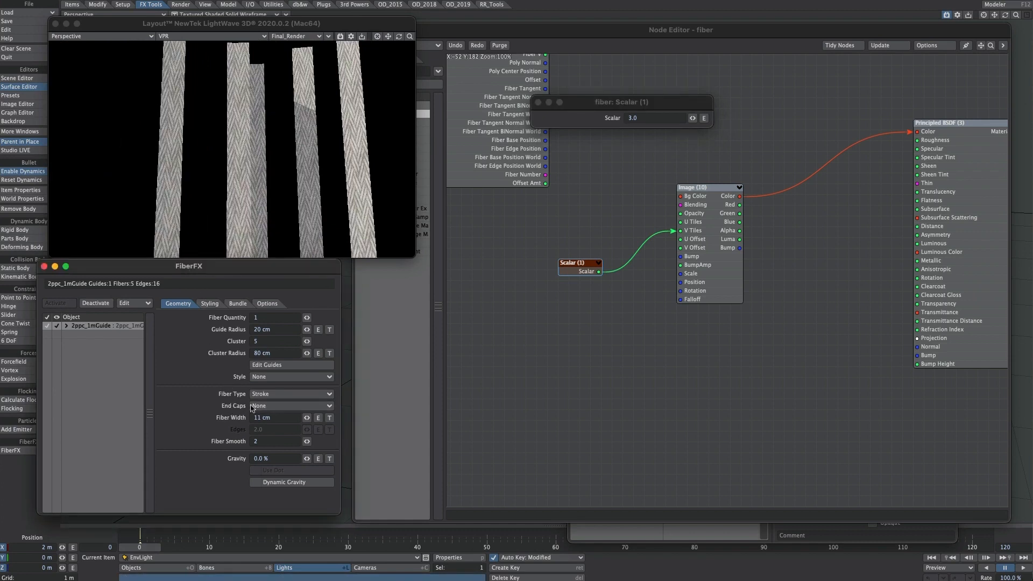
left_click(268, 395)
left_click(264, 401)
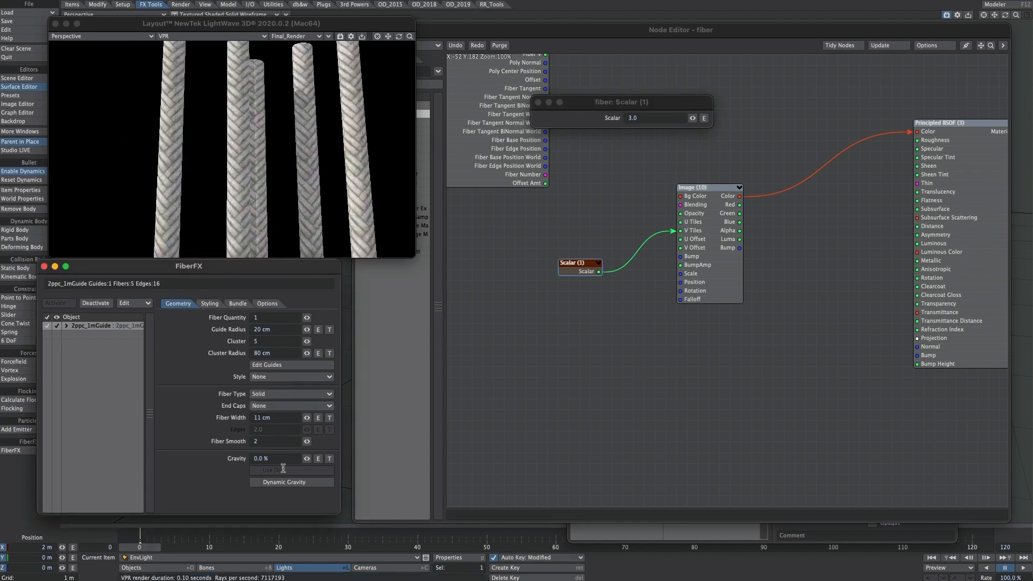
left_click_drag(232, 149, 403, 149, "alt")
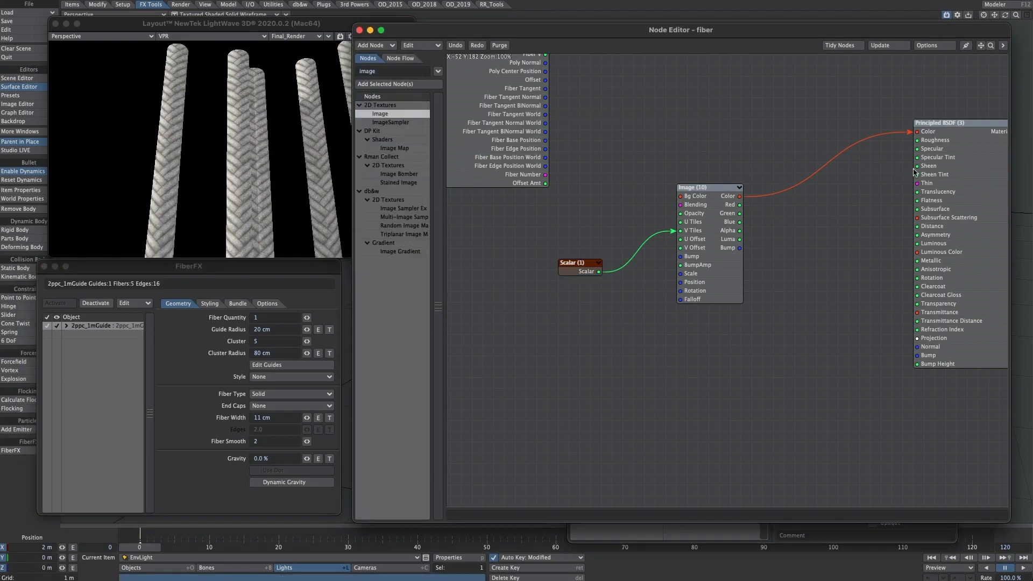
- Delete the simple rope shading nodes and connect the Material output of Principled BSDF (2) to the Surface node
left_click_drag(981, 45, 902, 46)
left_click_drag(989, 46, 943, 45)
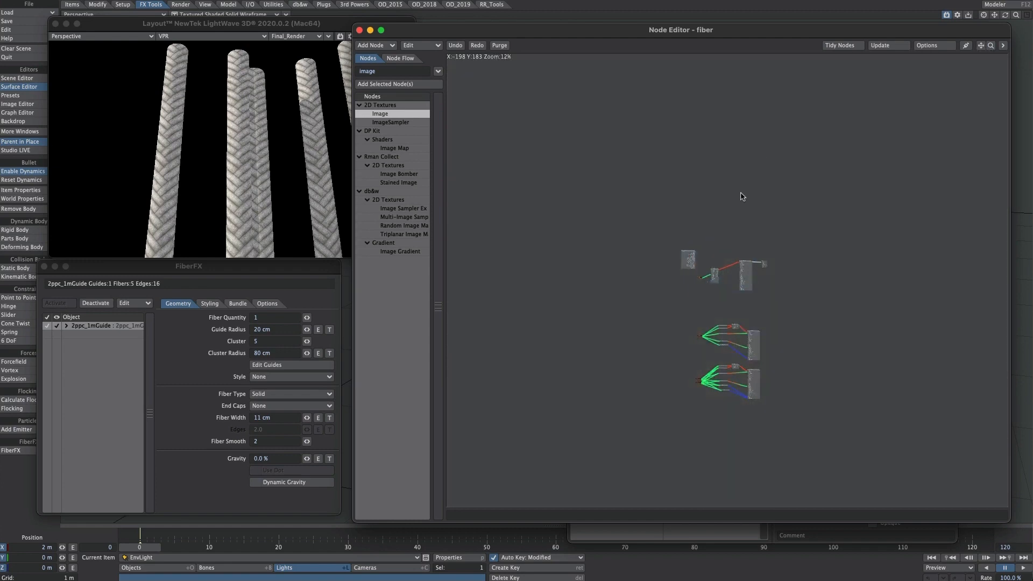
left_click_drag(754, 242, 697, 292)
key("Delete")
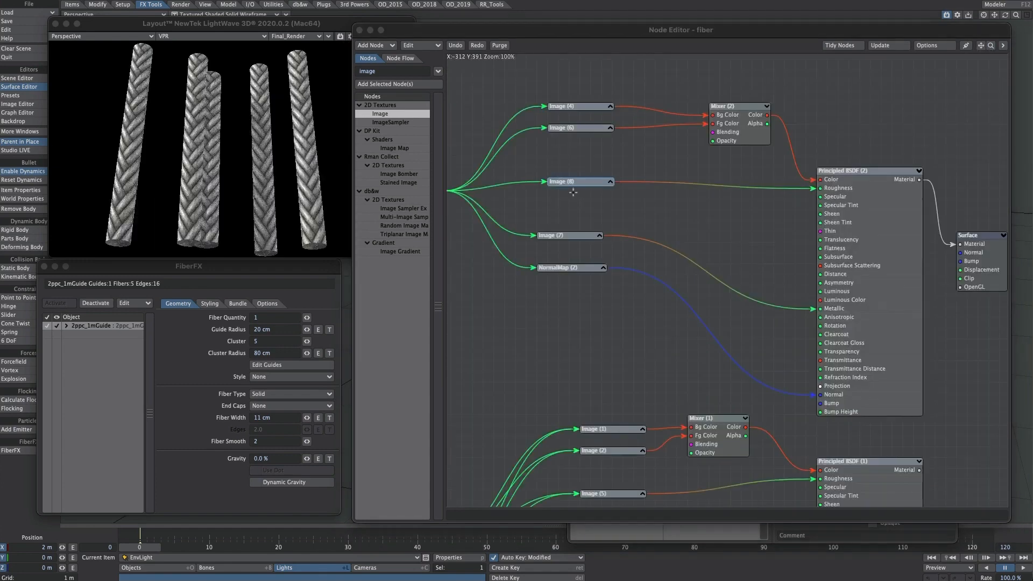
- Examine the rope roughness, ambient and normal map nodes feeding Principled BSDF (2)
double_click(575, 181)
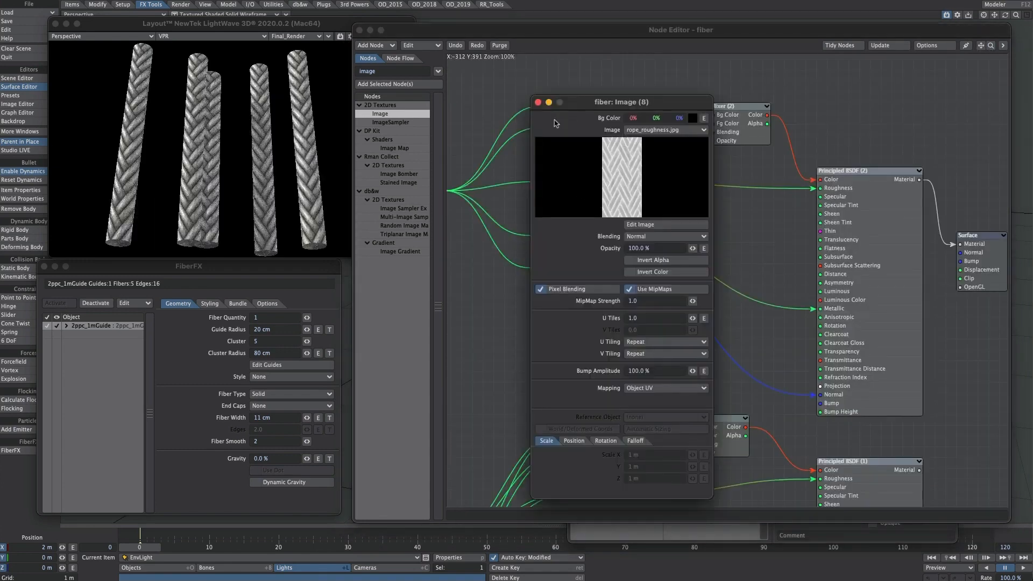
left_click(537, 102)
double_click(571, 124)
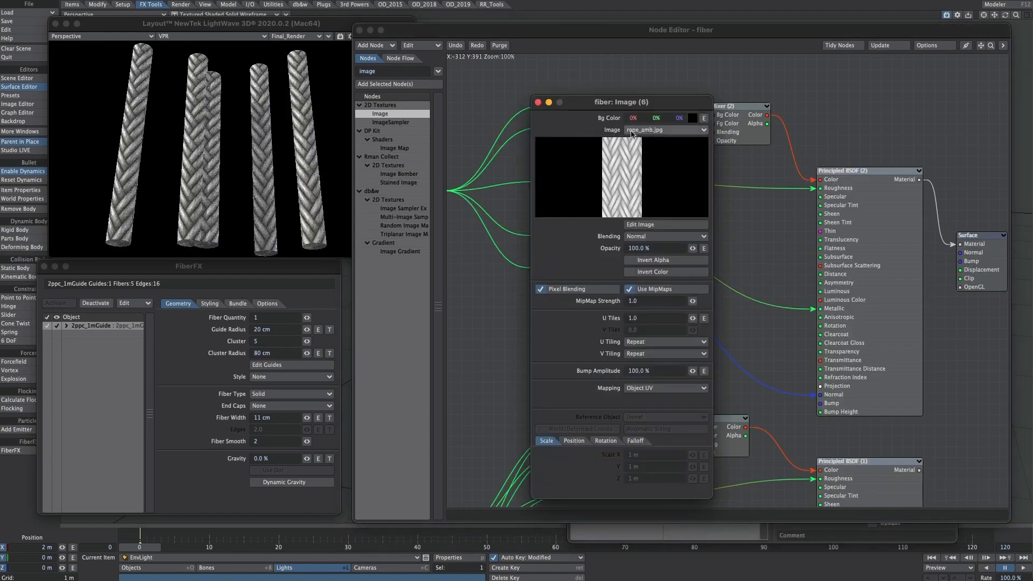
left_click(538, 102)
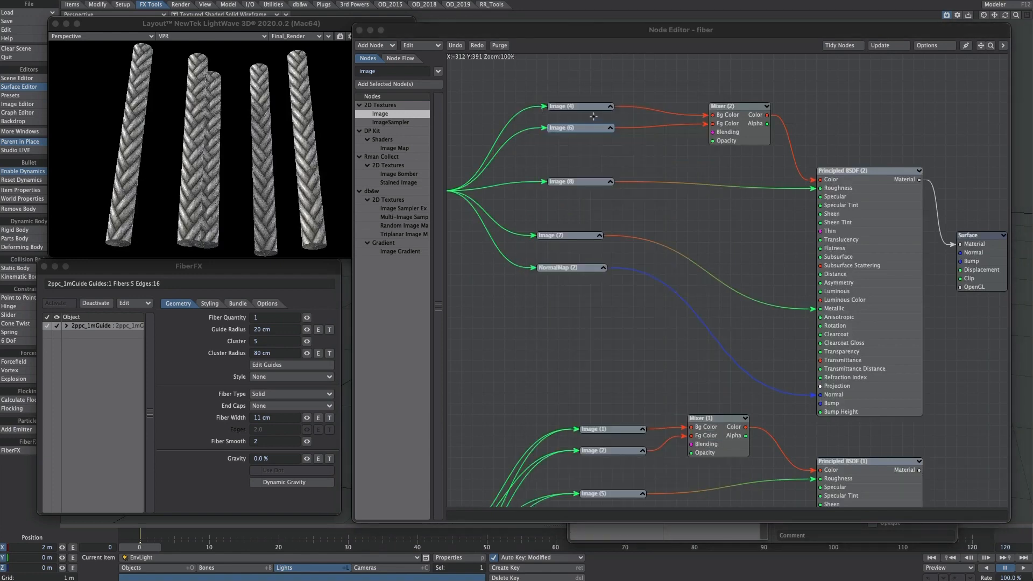
double_click(567, 269)
left_click(535, 101)
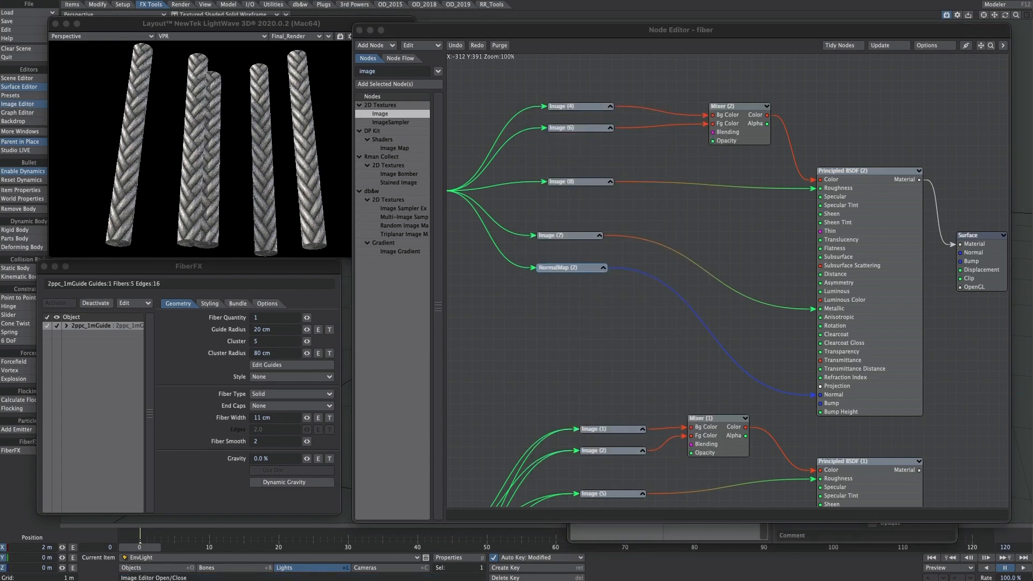
- Check the source settings of metal_0040_normal_opengl_1k.png in the Image Editor and close it
left_click(18, 104)
left_click(250, 185)
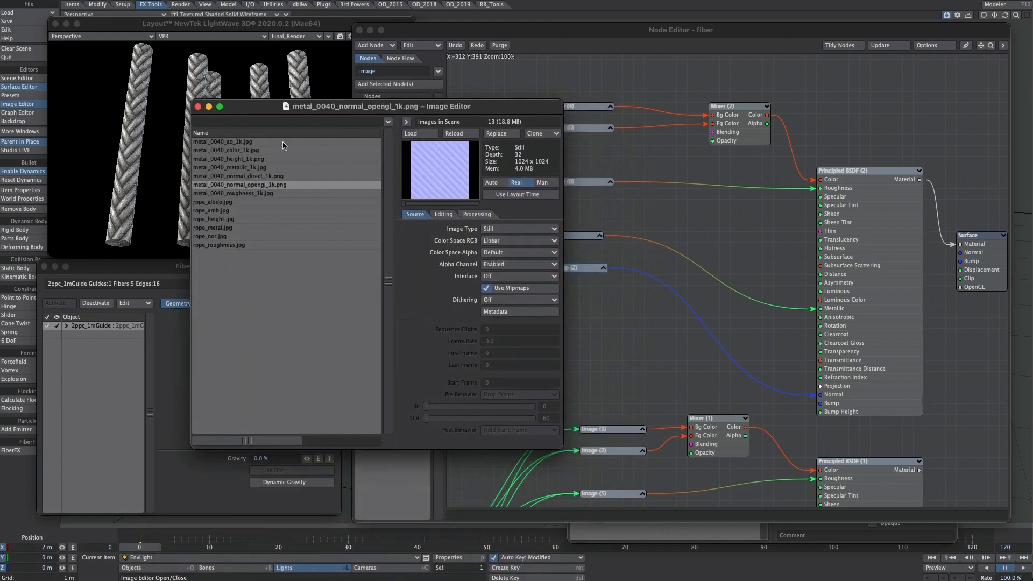
left_click(198, 107)
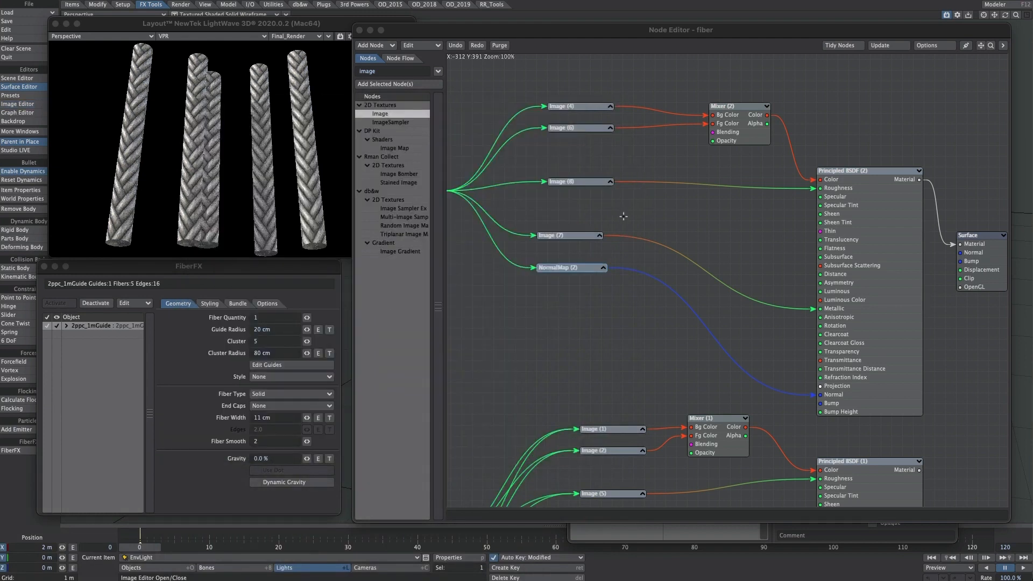
- Try a value of 5.0 in the Scalar (2) node that drives the tiling of the rope maps
left_click_drag(623, 217, 739, 236, "alt")
double_click(533, 207)
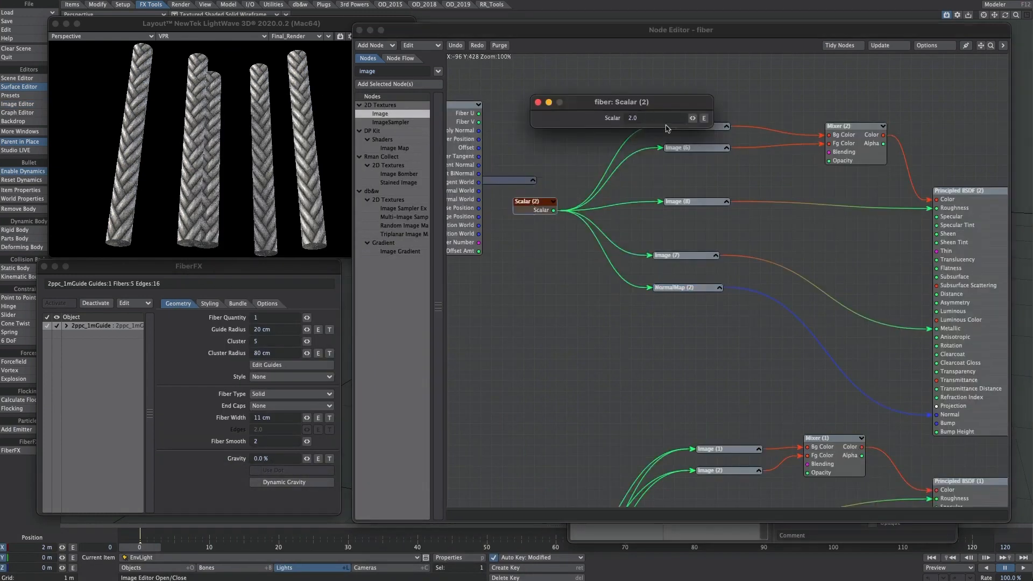
left_click(615, 119)
type("5")
key("Return")
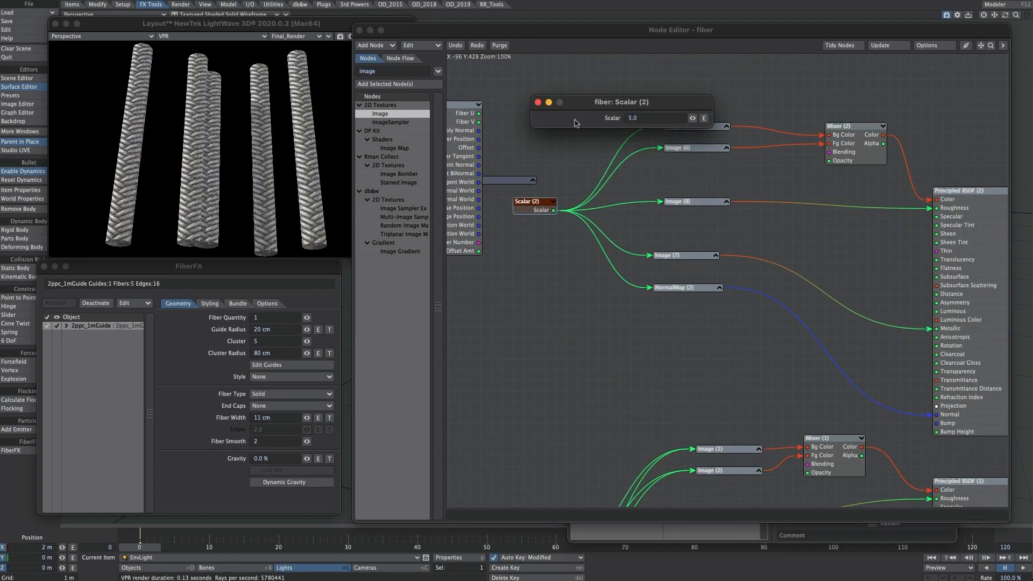
left_click_drag(642, 116, 604, 129)
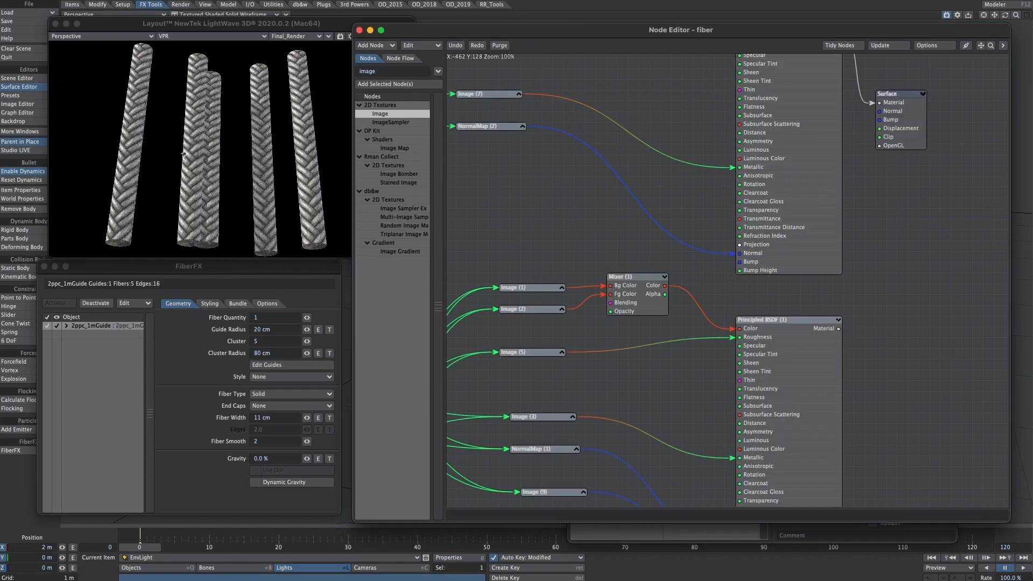
- Connect the Material output of Principled BSDF (1) to the Surface node and set the u (1) scalar to 2
left_click_drag(838, 328, 882, 103)
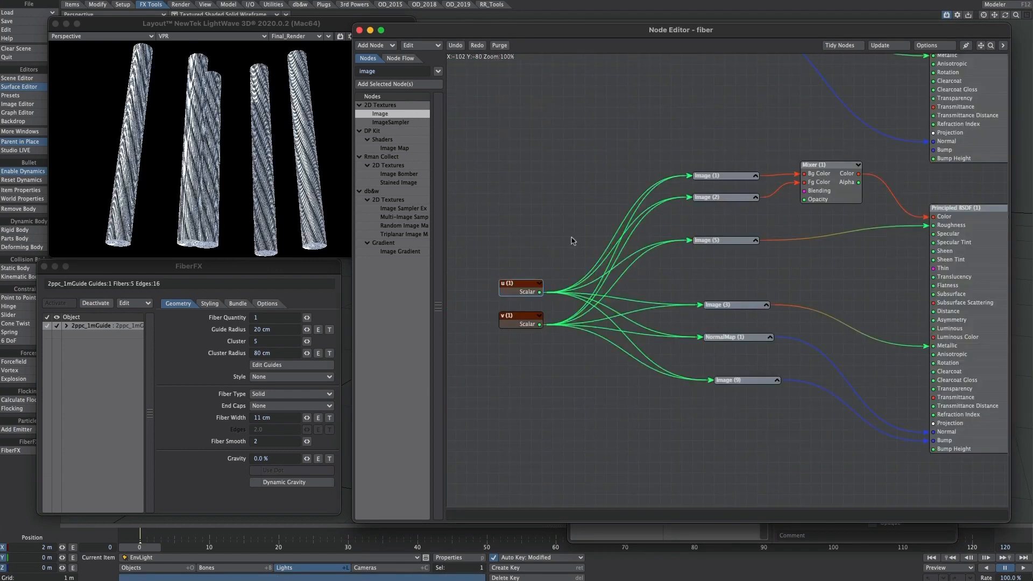
double_click(512, 291)
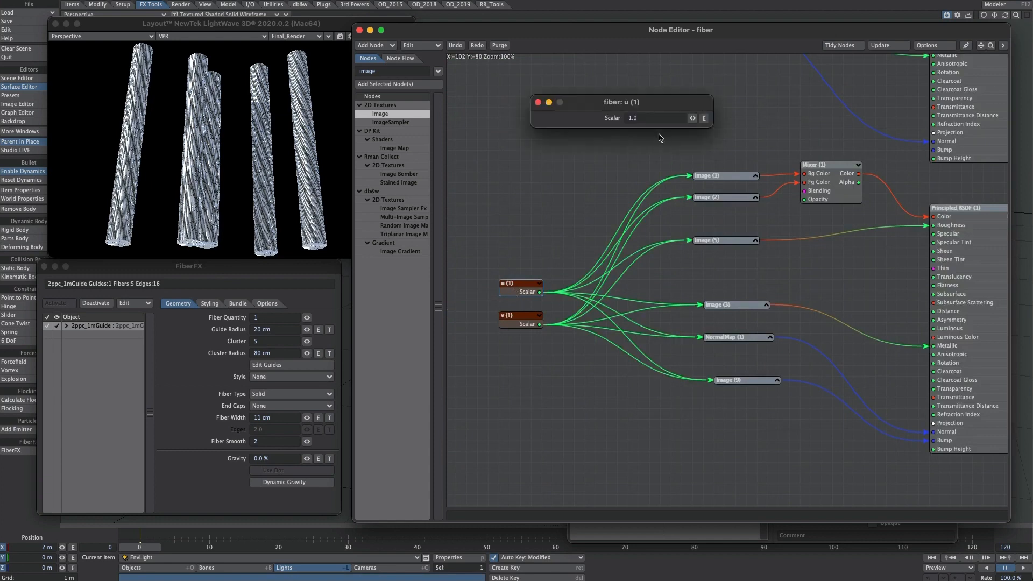
type("2")
key("Return")
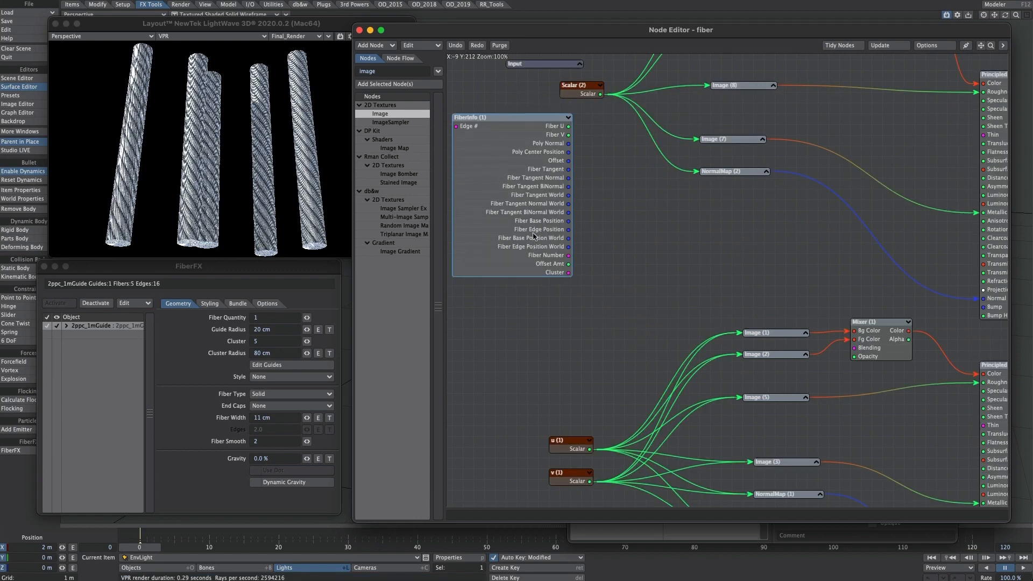
- Add a Random Scalar seeded by Fiber Number and use it for the Brightness of a ColorTool inserted between Mixer (1) and Principled BSDF (1)
left_click_drag(525, 236, 536, 241)
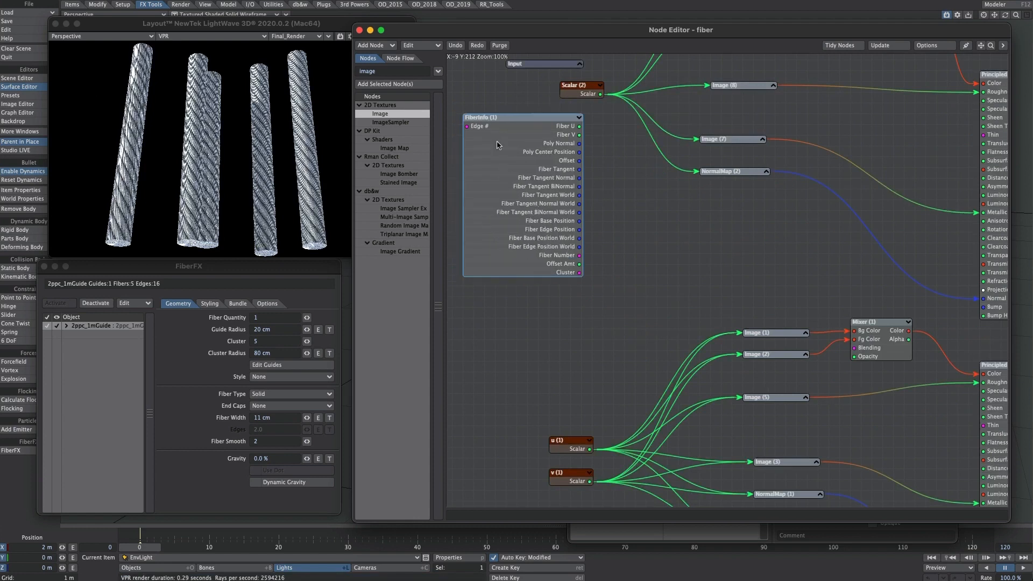
double_click(379, 69)
type("rand")
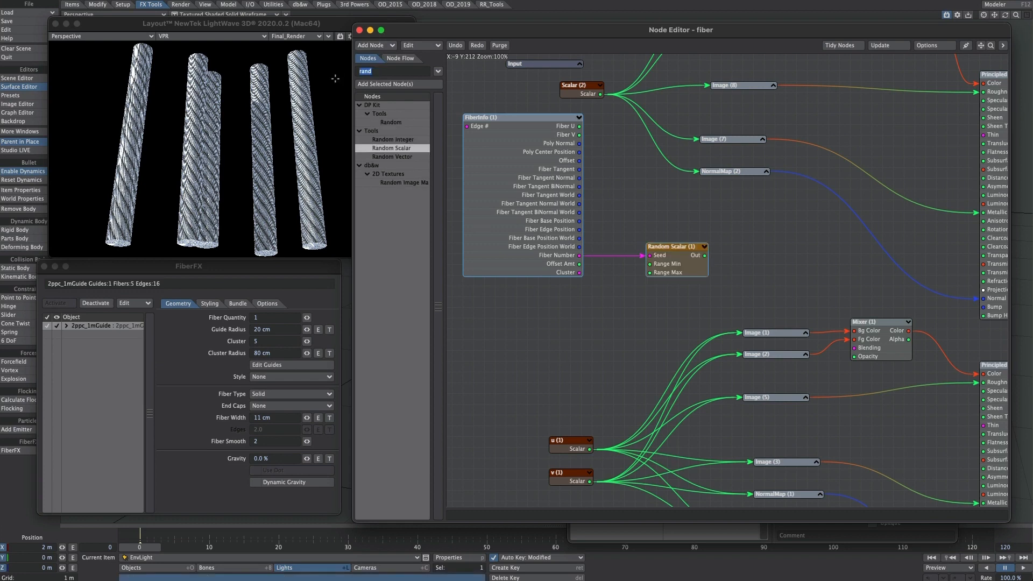
type("colo")
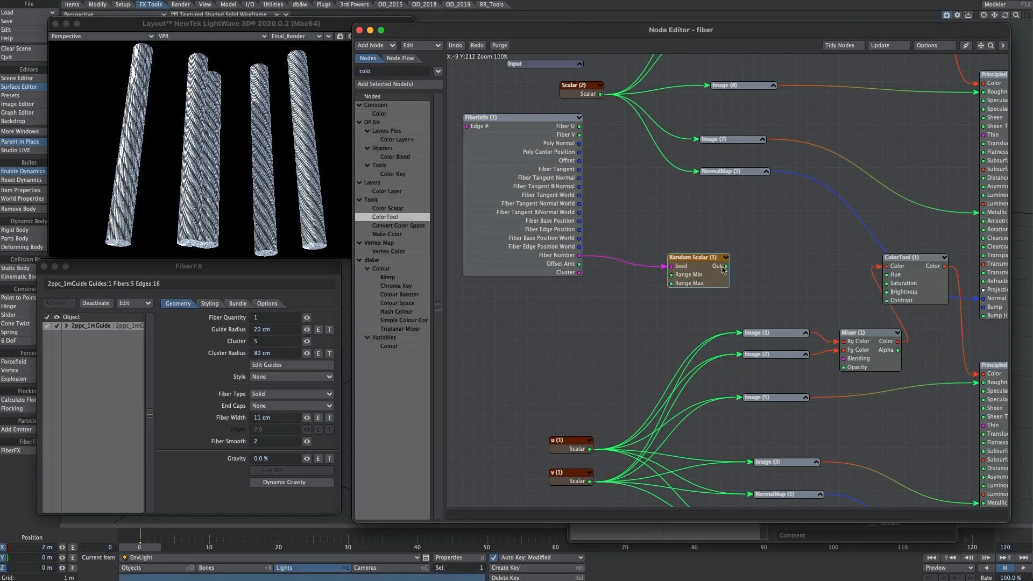
left_click_drag(725, 266, 886, 291)
- Set the Random Scalar's Min Range to 0.2 and Max Range to 0.8
double_click(697, 270)
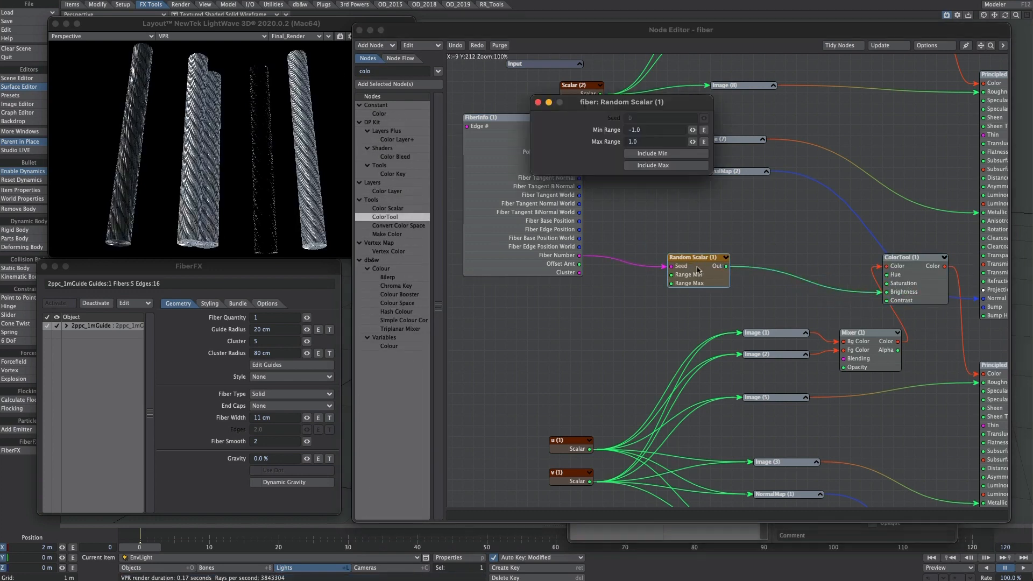
double_click(637, 130)
type("0.2")
key("Tab")
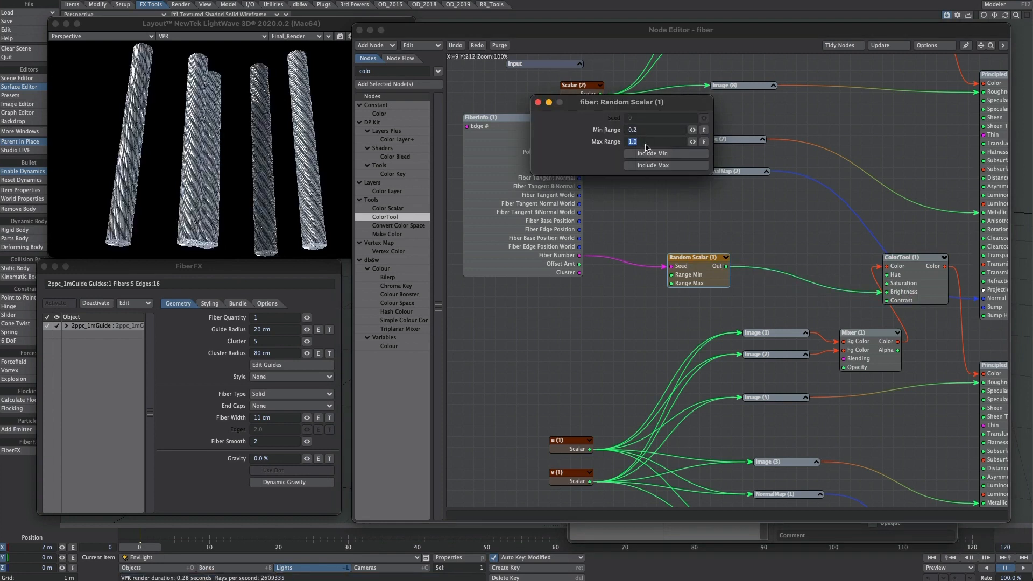
type("0.8")
key("Return")
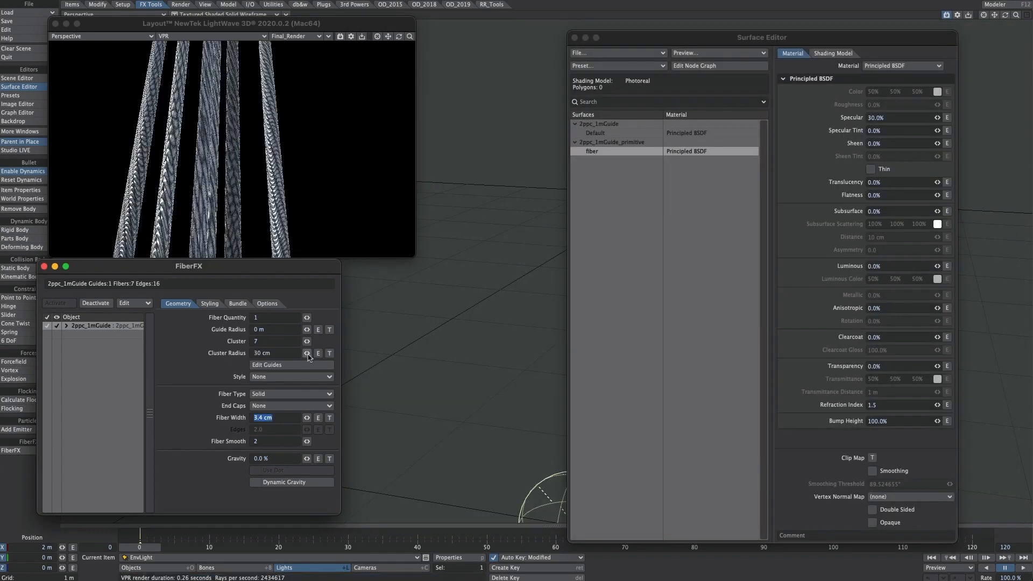
- Reduce the FiberFX Cluster Radius to 8.1 cm and enlarge the VPR viewport window
left_click_drag(306, 353, 204, 338)
type("10")
key("Tab")
left_click_drag(307, 353, 302, 353)
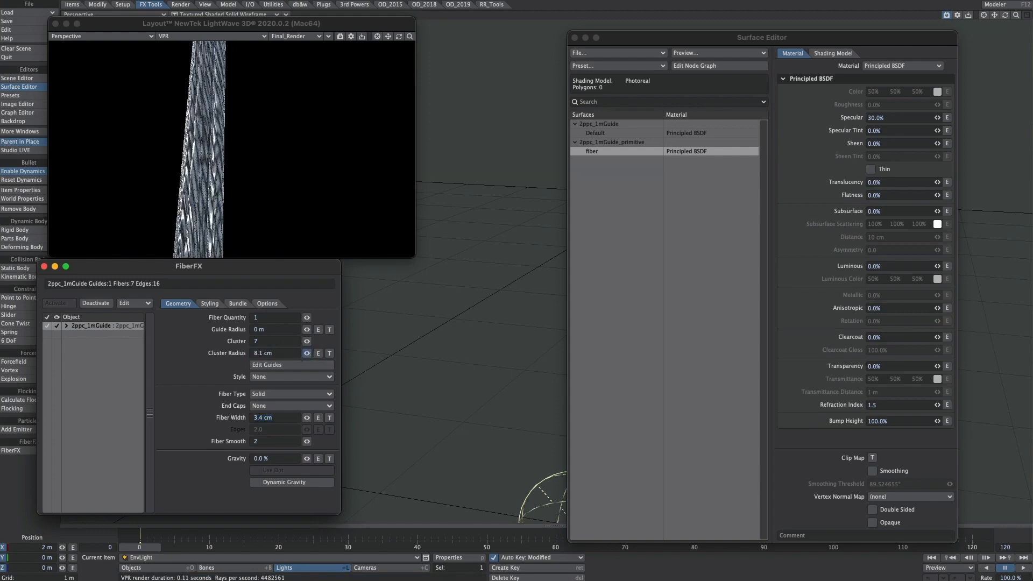
left_click_drag(411, 255, 626, 385)
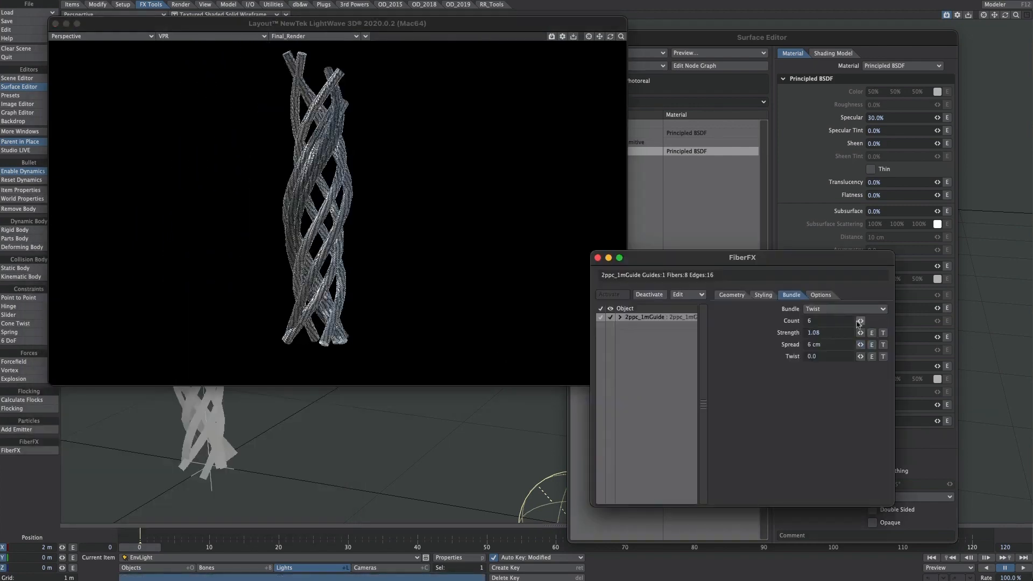
- Adjust the Strength of the FiberFX Twist bundle, entering values of 1 and 0
left_click_drag(860, 333, 770, 334)
type("1")
key("Return")
type("0")
key("Return")
left_click(739, 296)
left_click(791, 295)
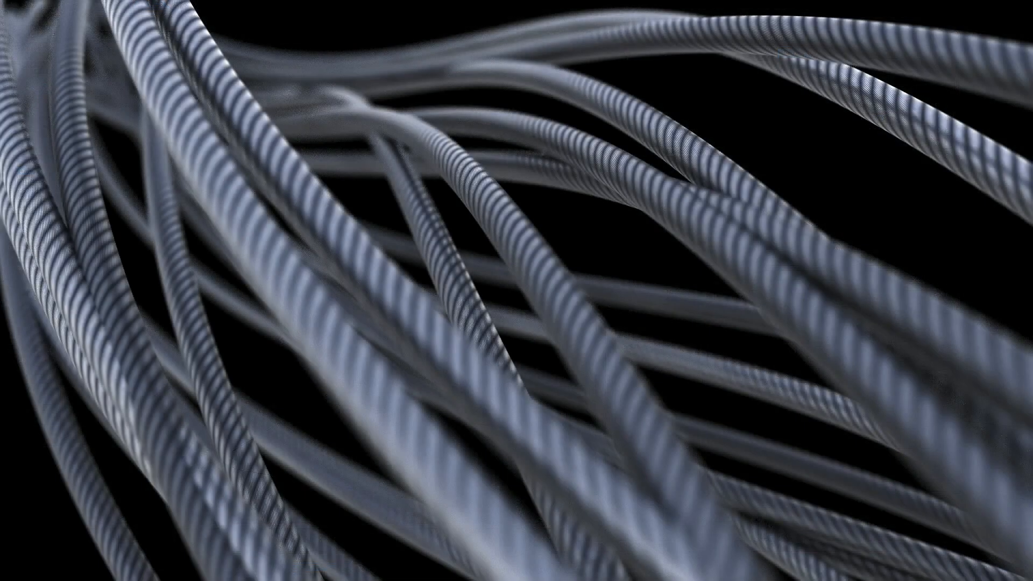